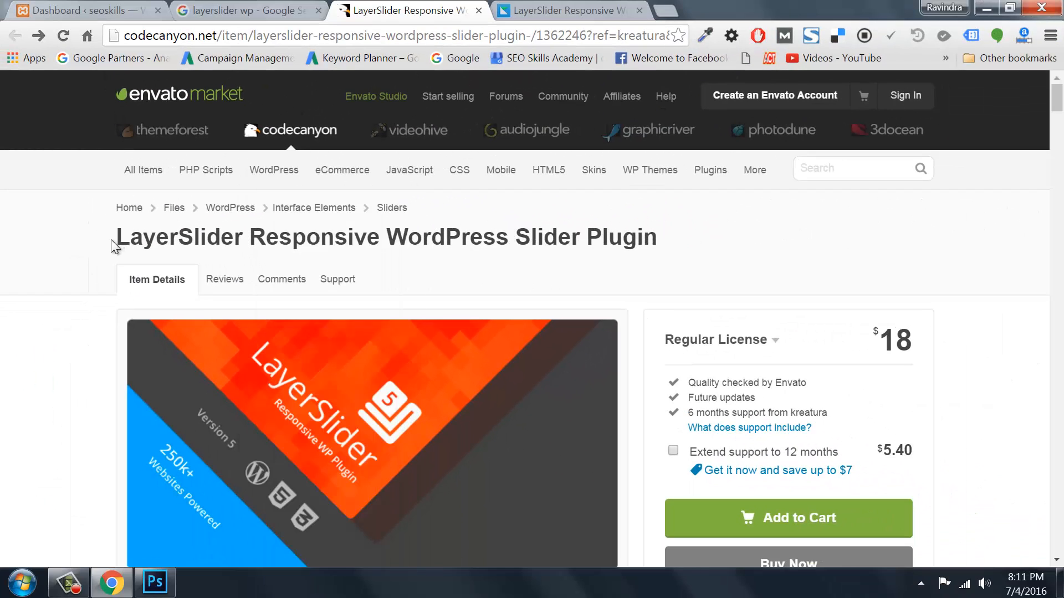
Review the LayerSlider Responsive WordPress Slider Plugin's CodeCanyon page, including its license price, support options and sales details
drag(118, 238, 645, 241)
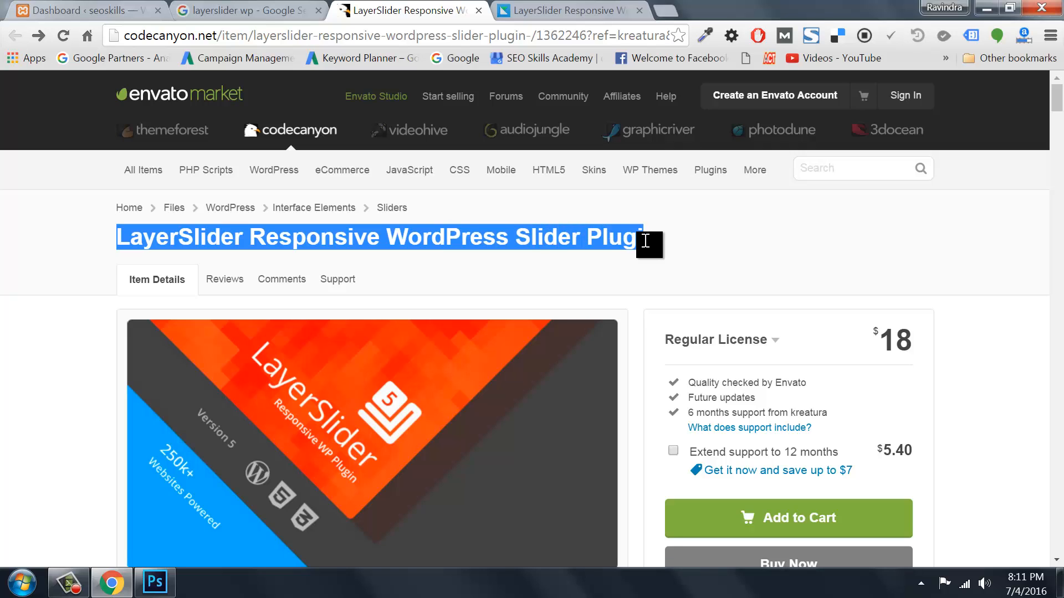
scroll(776, 258, down, 3)
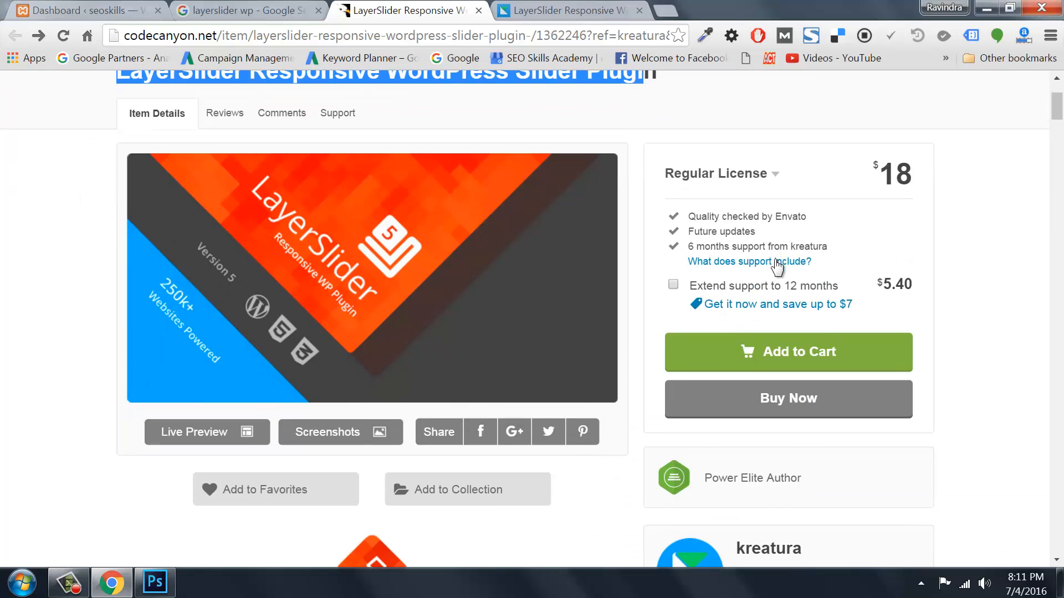
scroll(905, 295, down, 2)
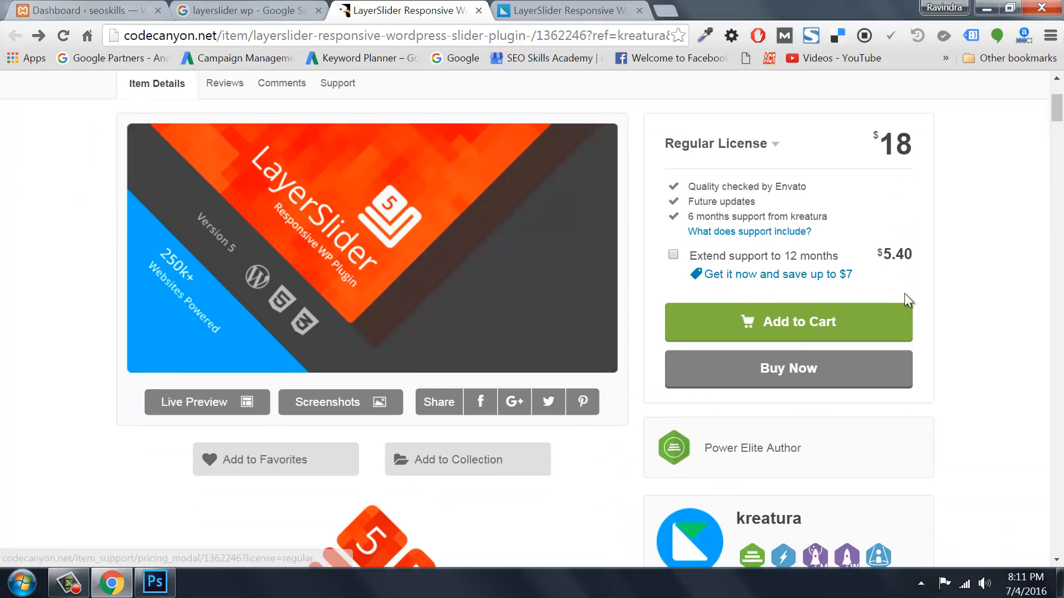
scroll(904, 294, down, 7)
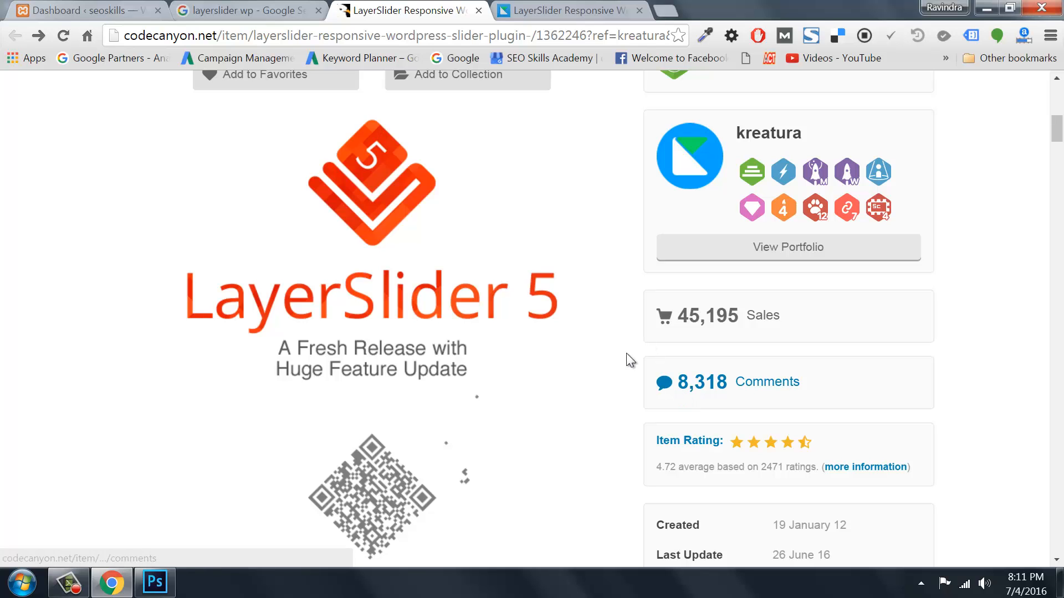
scroll(670, 348, up, 9)
scroll(669, 345, up, 2)
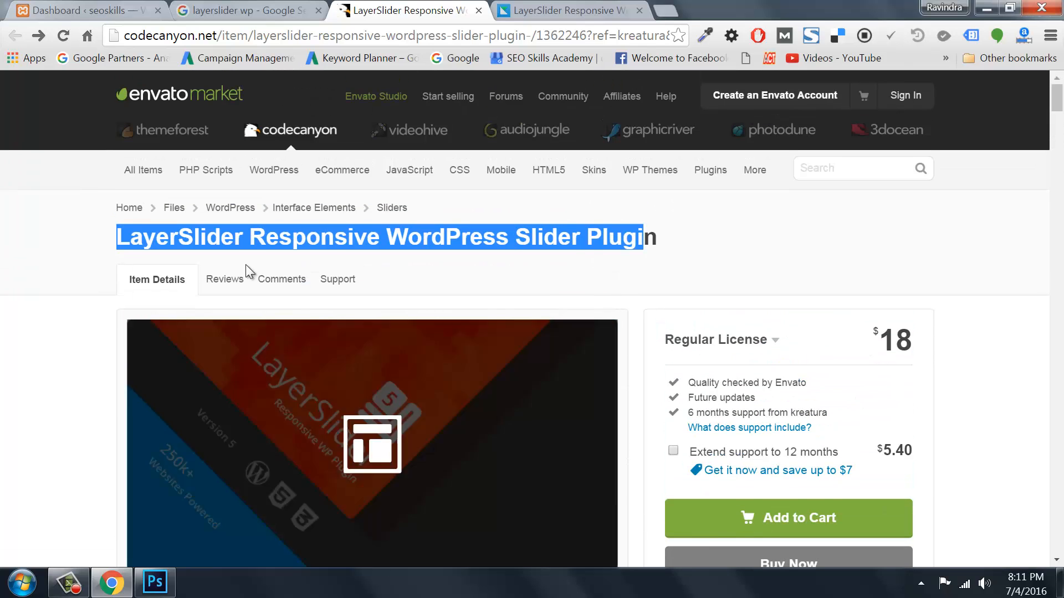
click(238, 10)
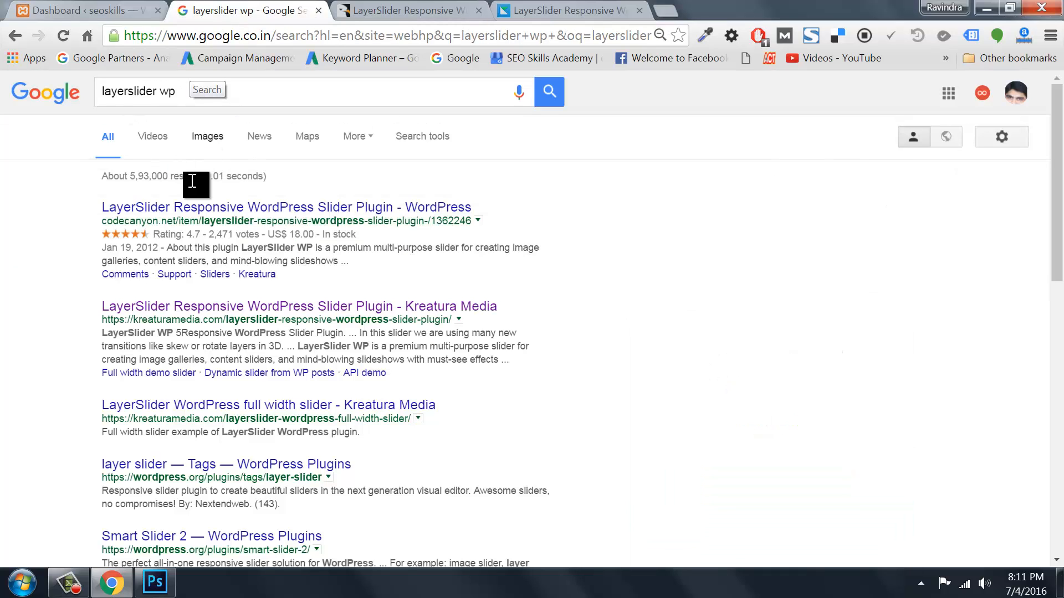
click(400, 11)
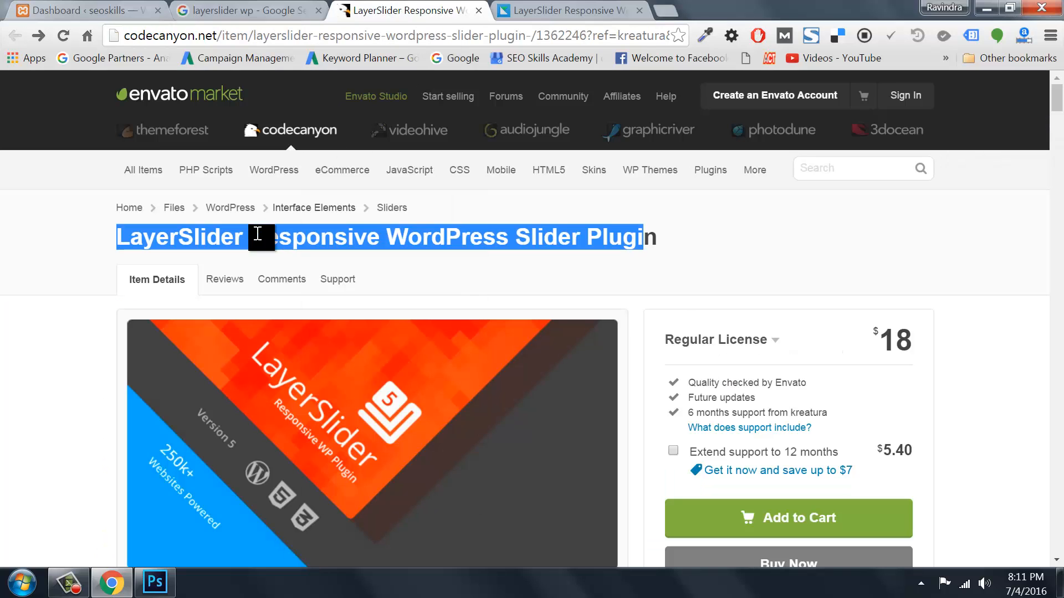
scroll(919, 358, down, 3)
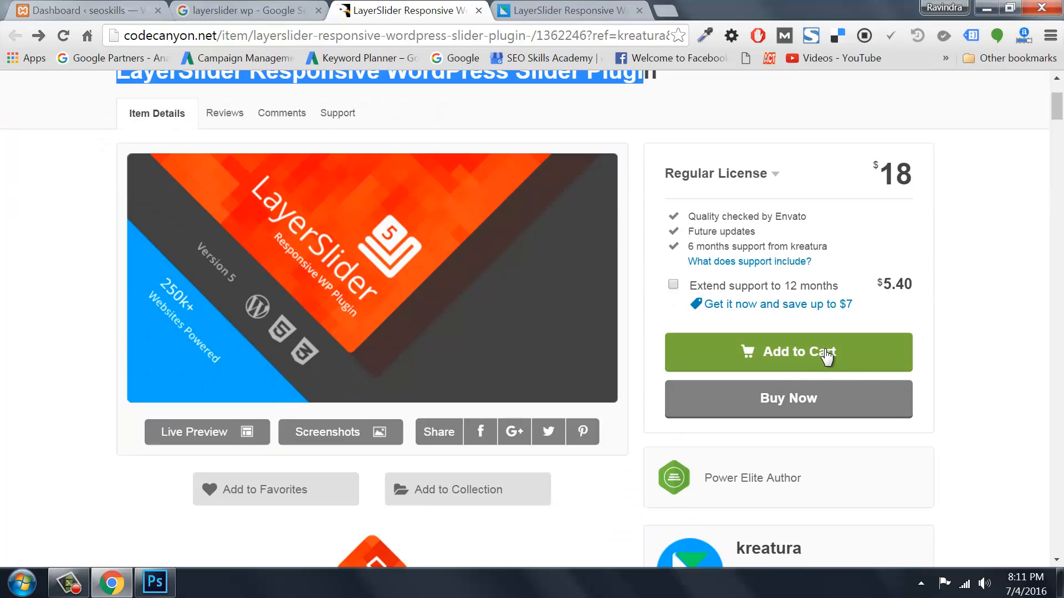
scroll(823, 354, up, 3)
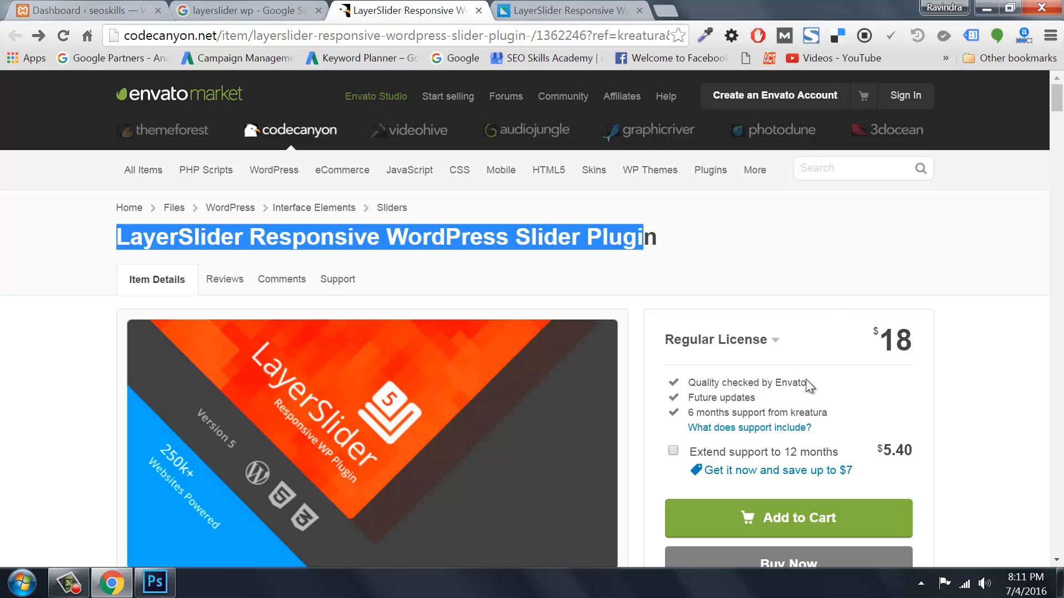
View the LayerSlider demo on the Kreatura Media site and advance through its slides
key(ctrl+Tab)
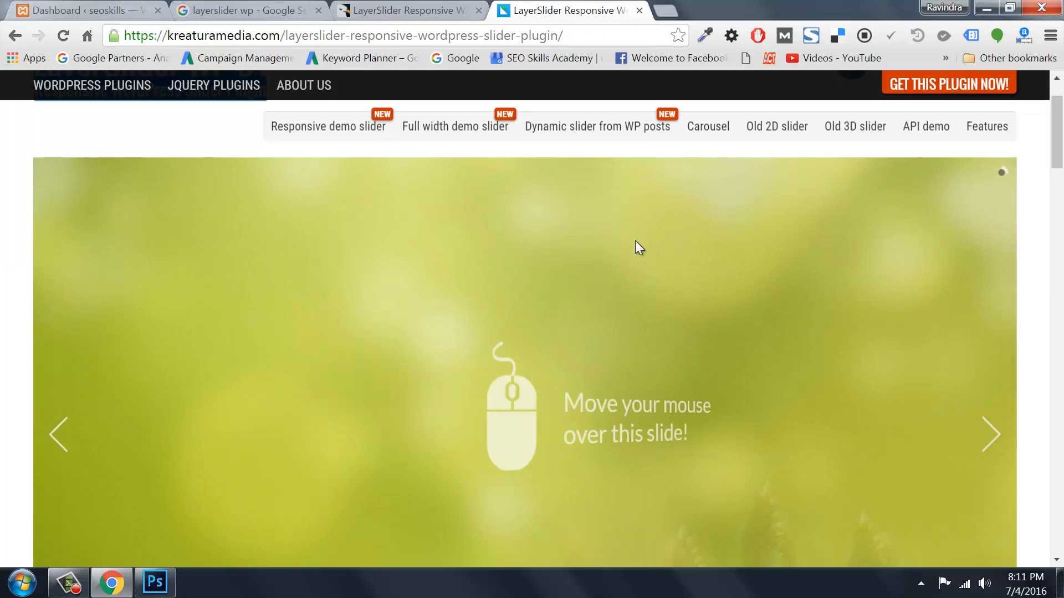
scroll(674, 341, down, 3)
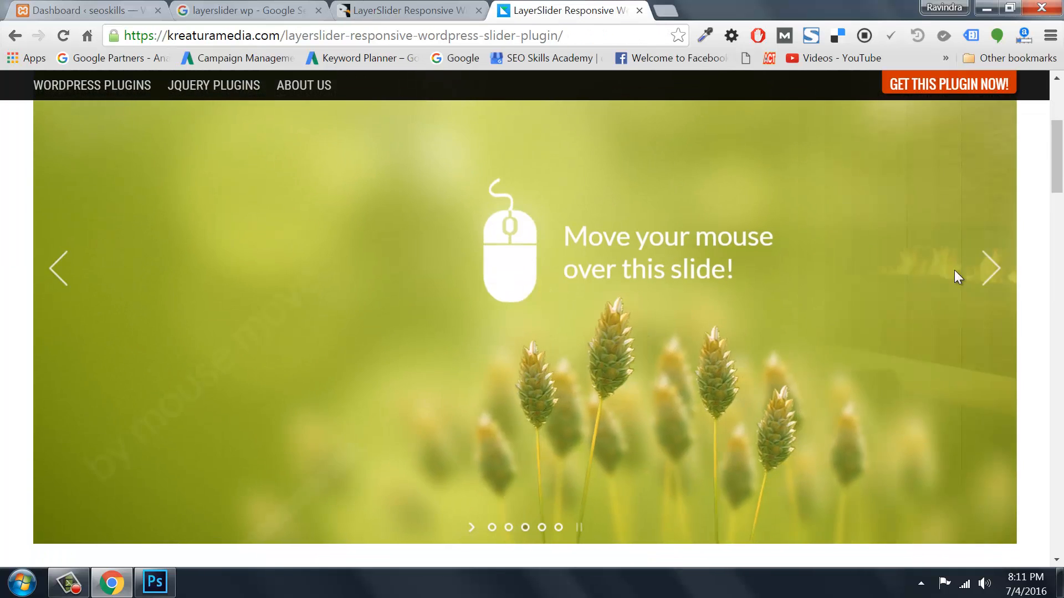
click(989, 269)
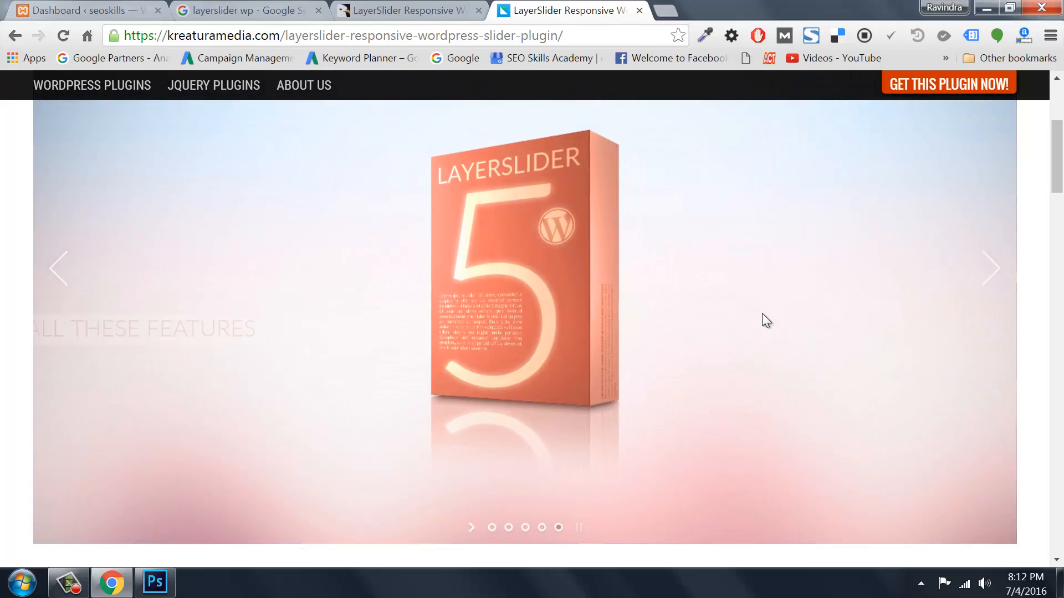
click(986, 271)
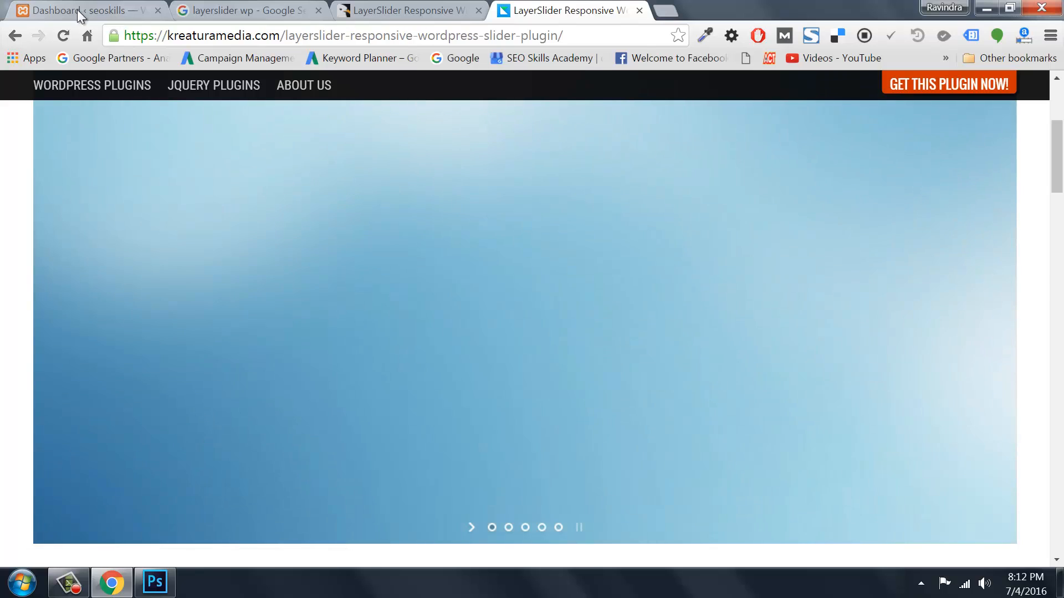
In the WordPress admin, upload and install the plugin file layersliderwp.zip from the slider folder and activate the plugin
click(69, 10)
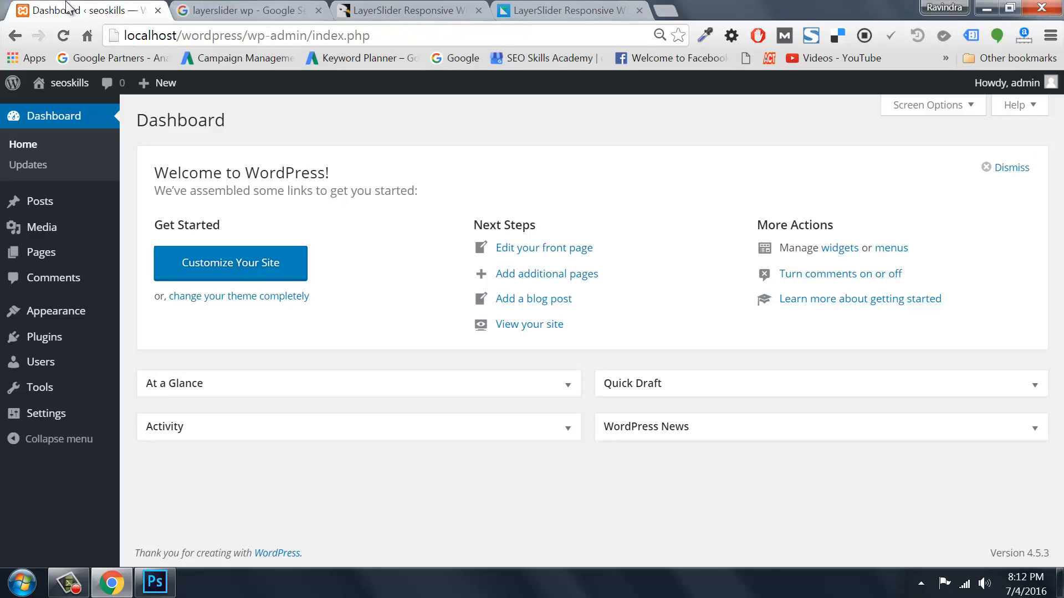
click(56, 334)
click(241, 121)
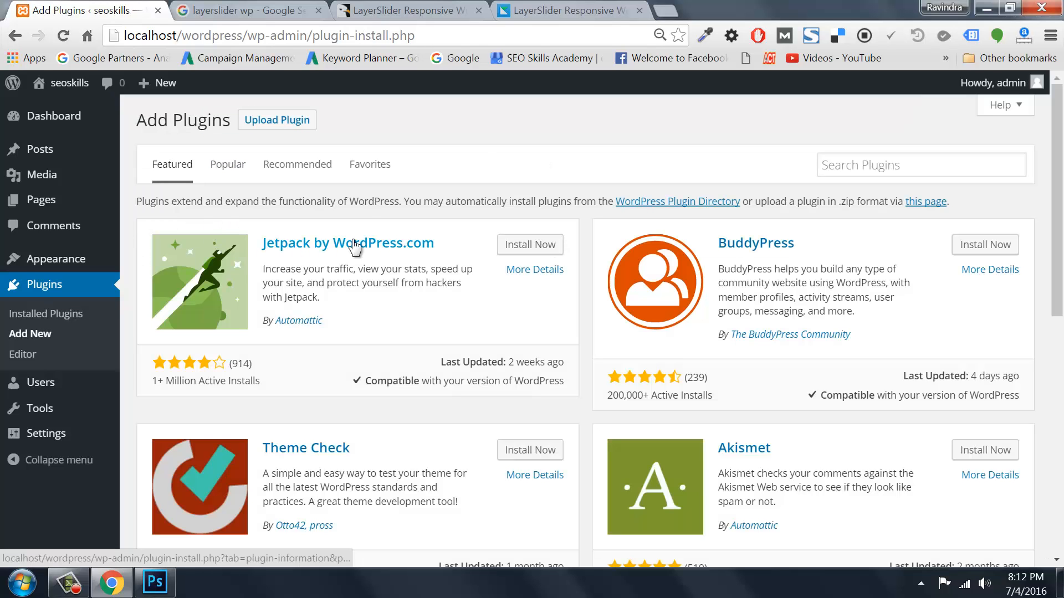
click(290, 118)
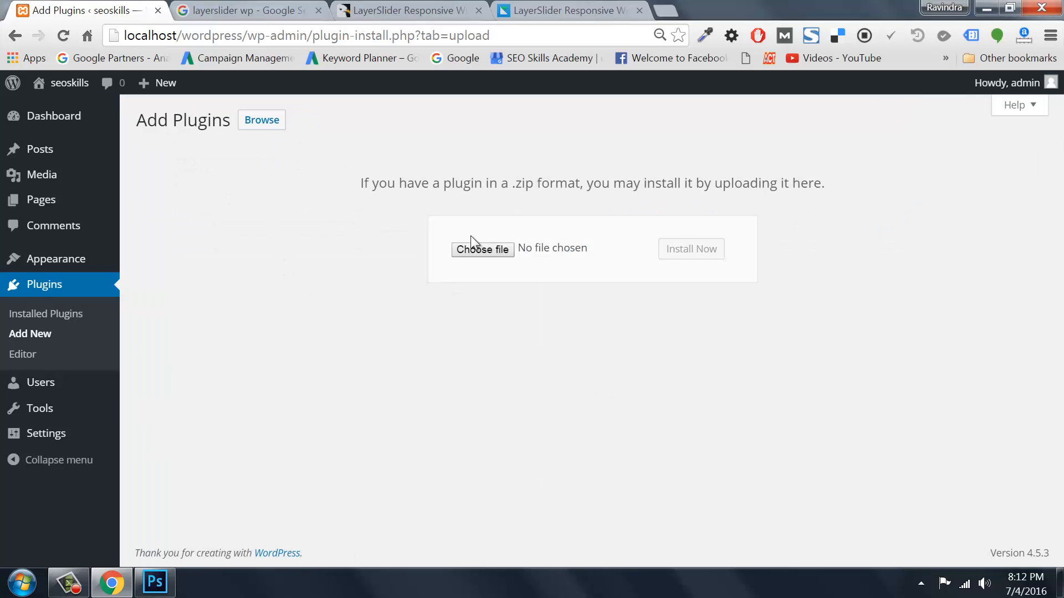
click(470, 250)
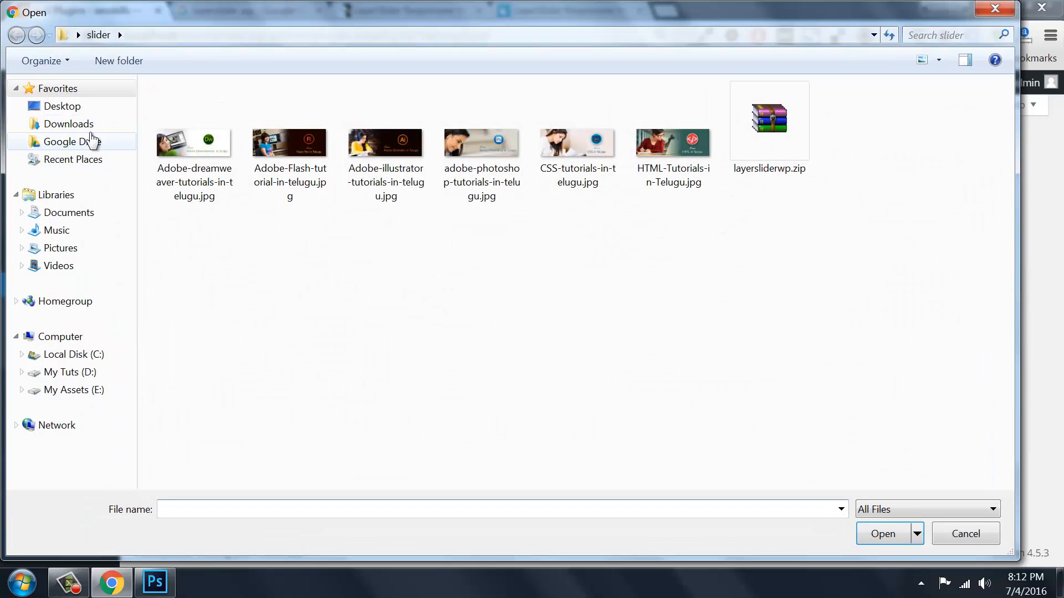
click(781, 139)
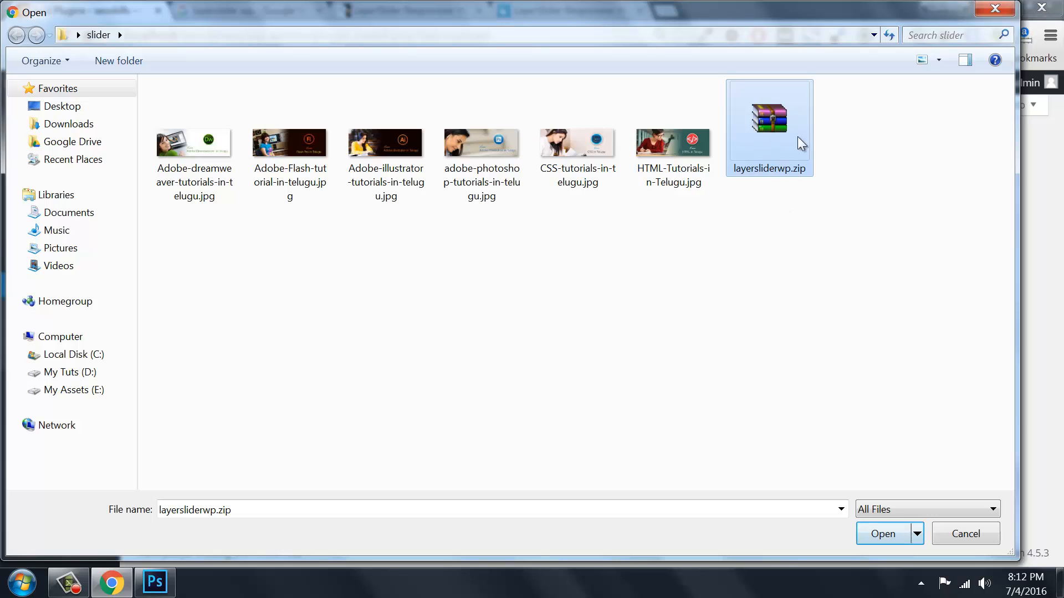
click(882, 533)
click(692, 251)
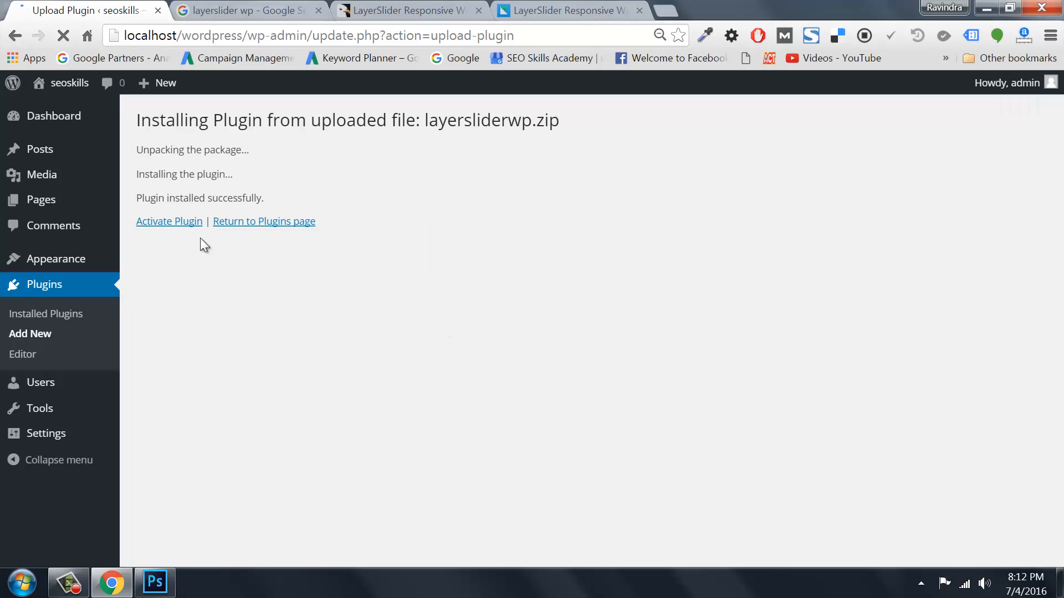
click(183, 222)
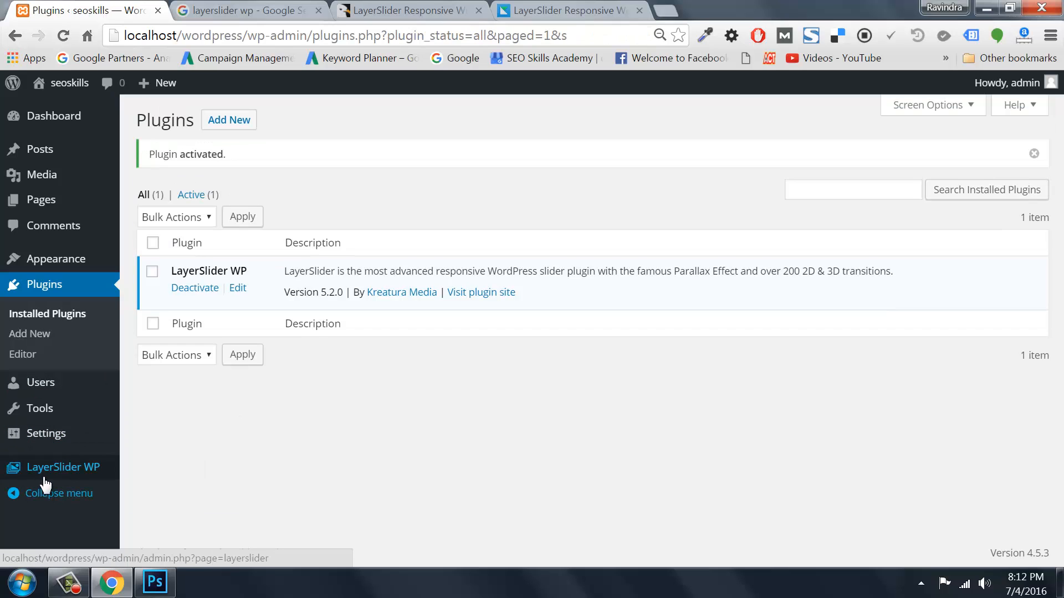
Import the sample slider "LayerSlider 5 responsive demo slider" into the LayerSlider WP sliders
mouse_move(85, 476)
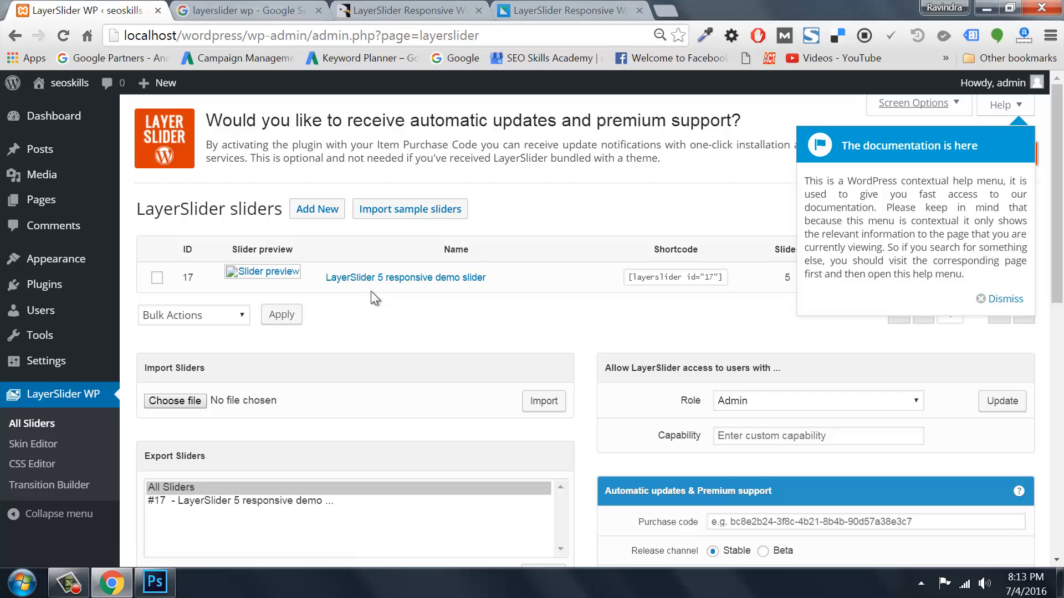
click(409, 212)
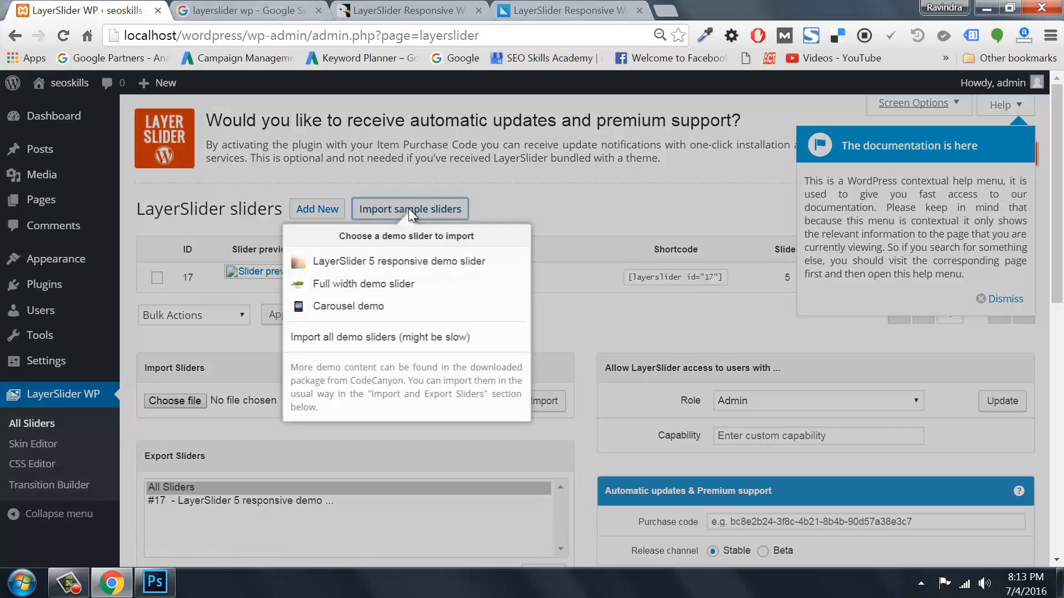
click(356, 266)
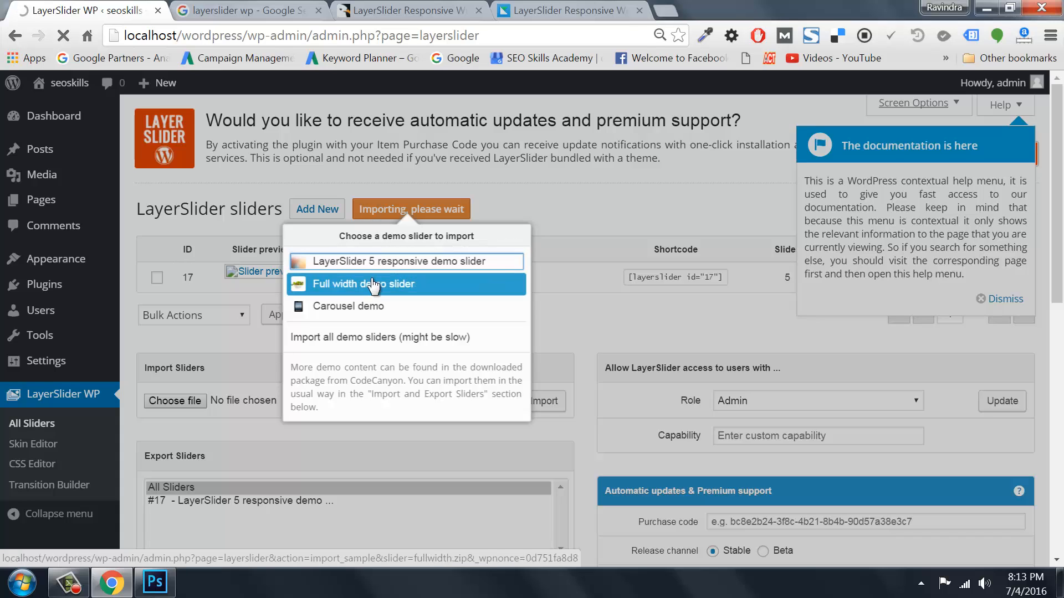
click(363, 267)
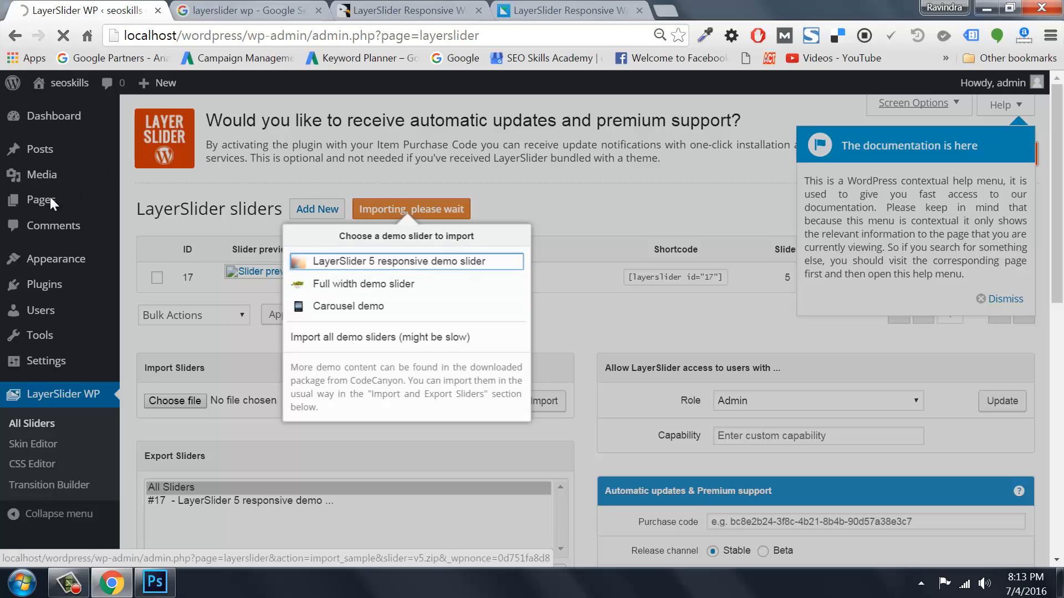
Insert the first listed LayerSlider 5 responsive demo slider into the AboutUs page's content and update the page
mouse_move(50, 198)
click(143, 203)
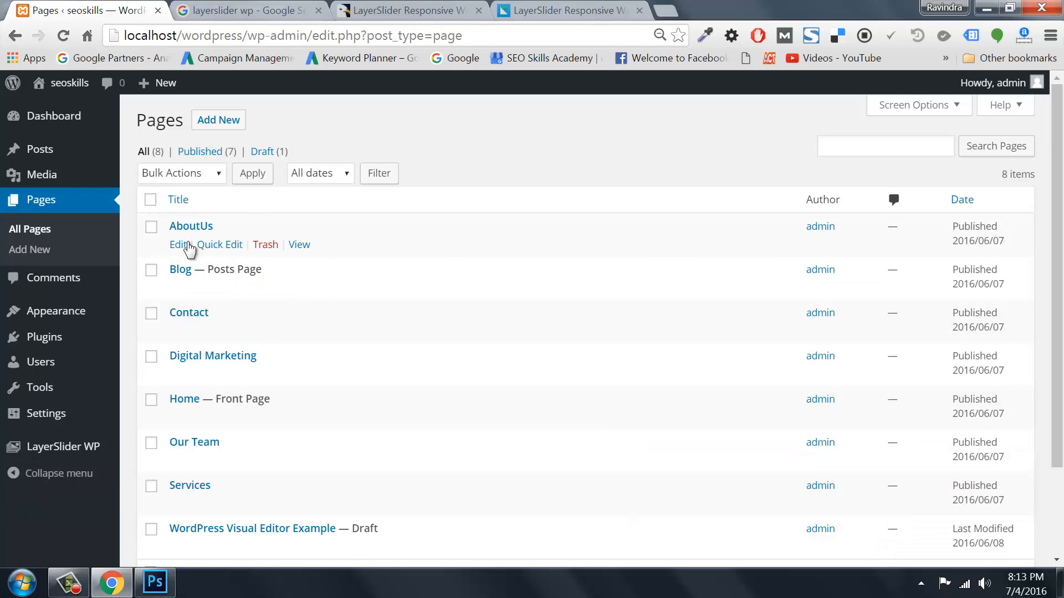
click(177, 245)
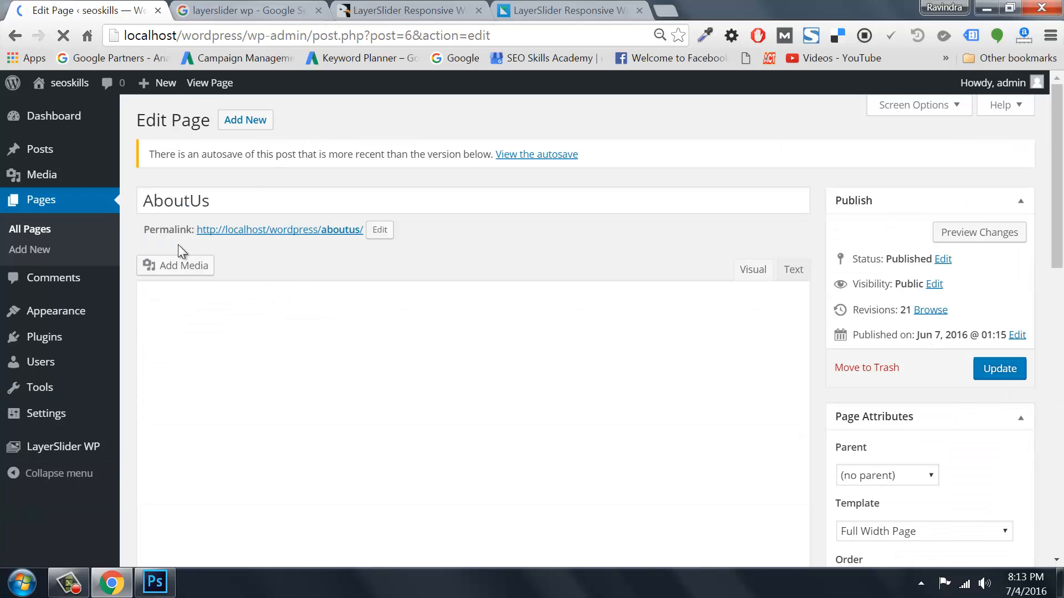
drag(266, 357, 83, 360)
mouse_move(84, 364)
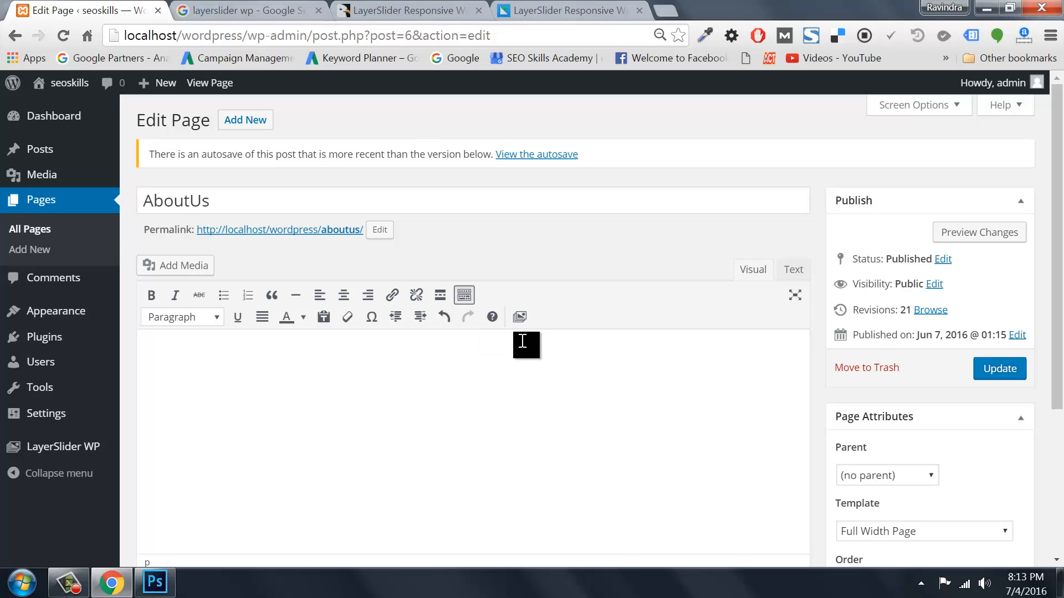
click(520, 319)
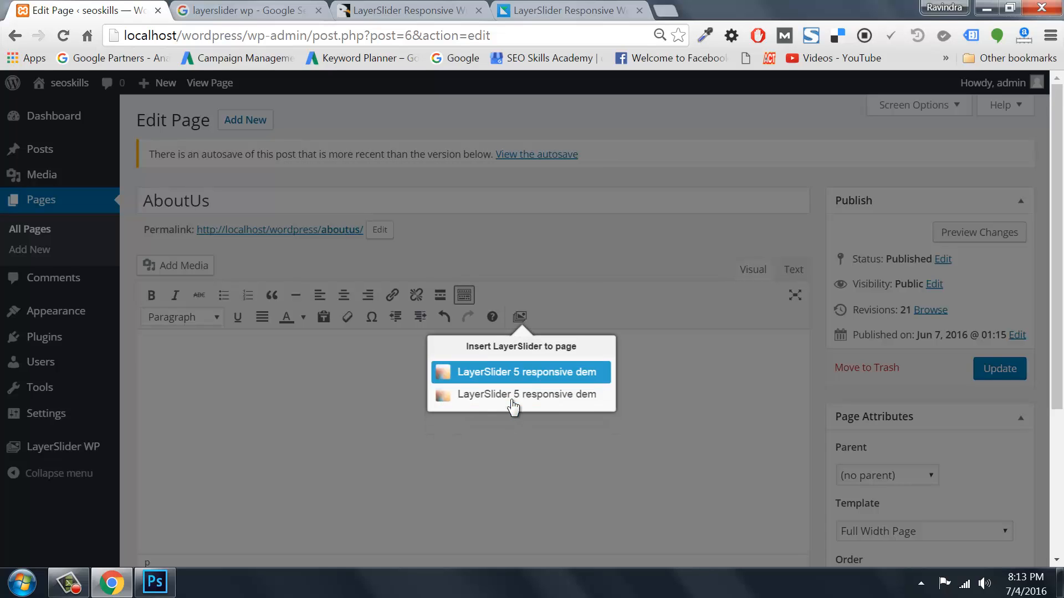
click(518, 372)
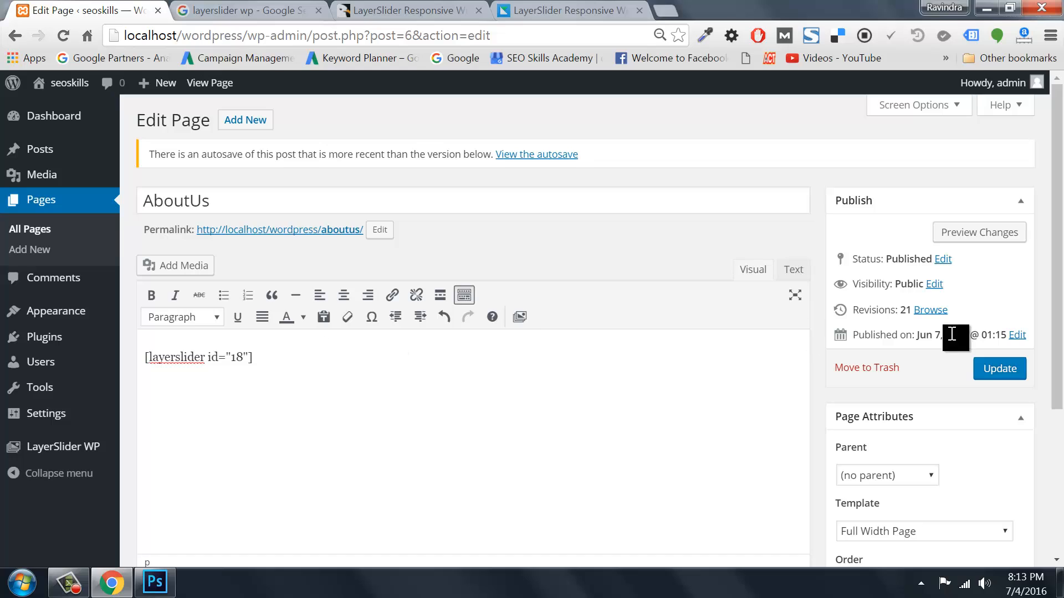
click(982, 372)
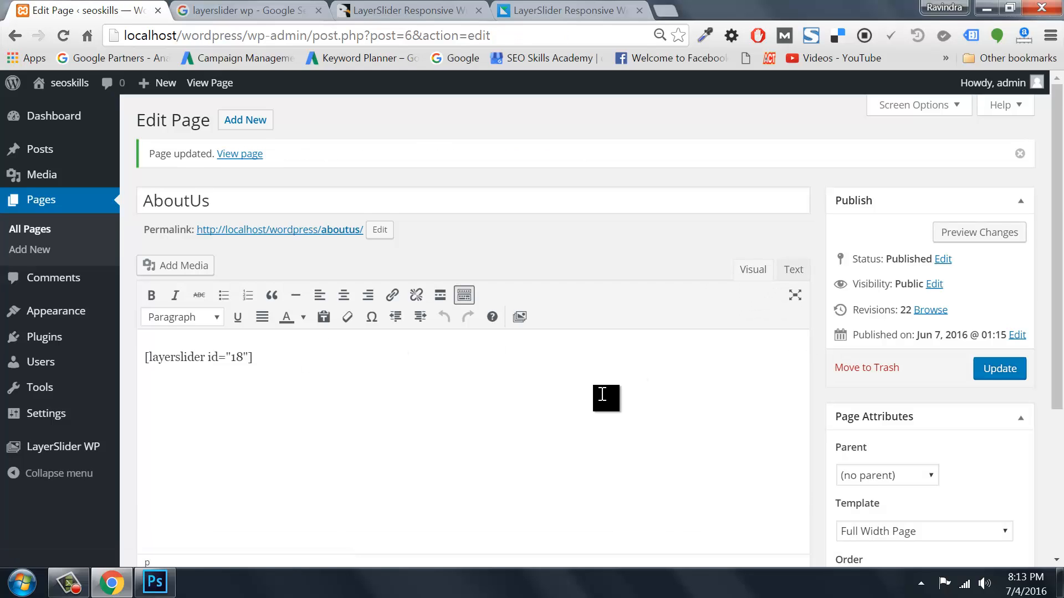
Open the AboutUs permalink in a new tab and preview the embedded slider, jumping to its third slide
right_click(279, 229)
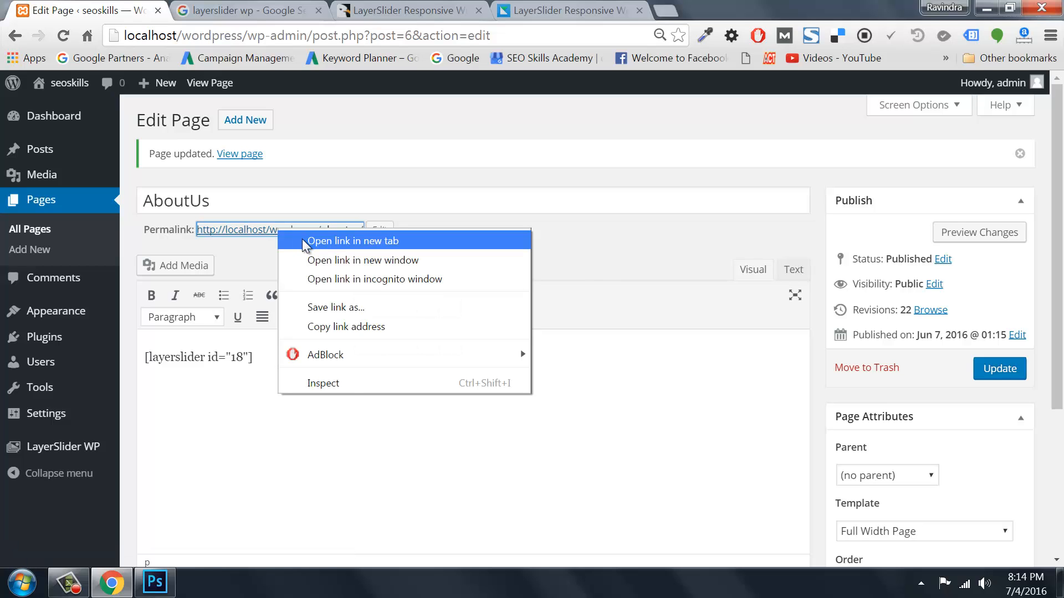
click(304, 241)
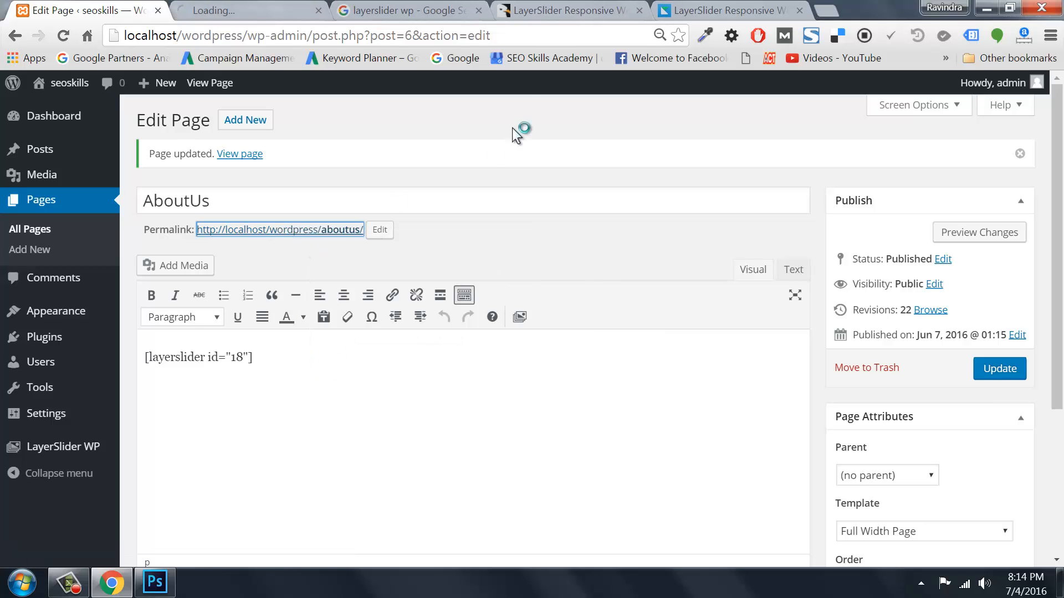
click(244, 8)
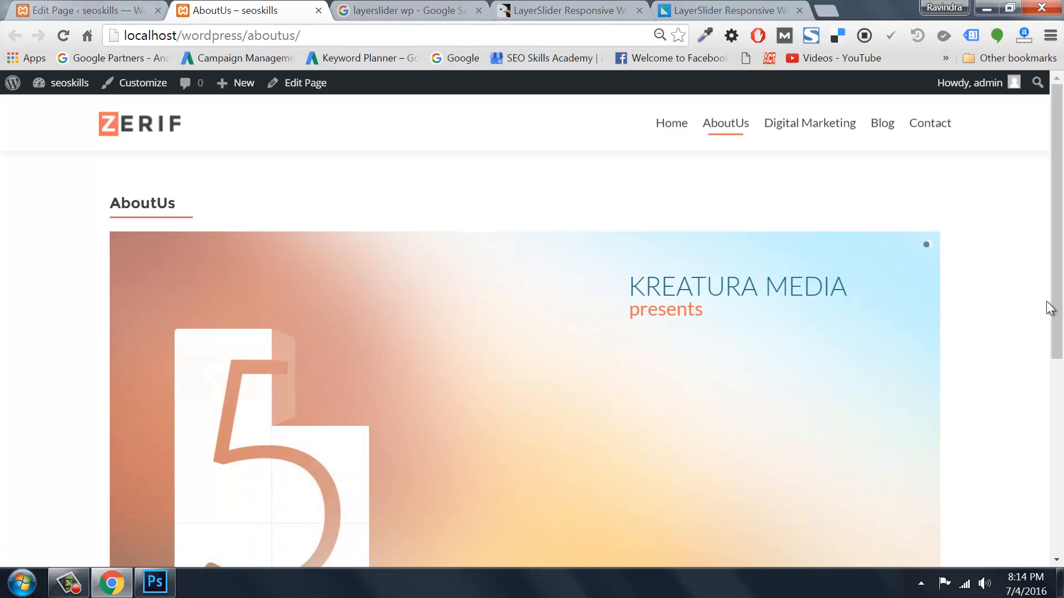
drag(1057, 326, 1057, 414)
click(525, 528)
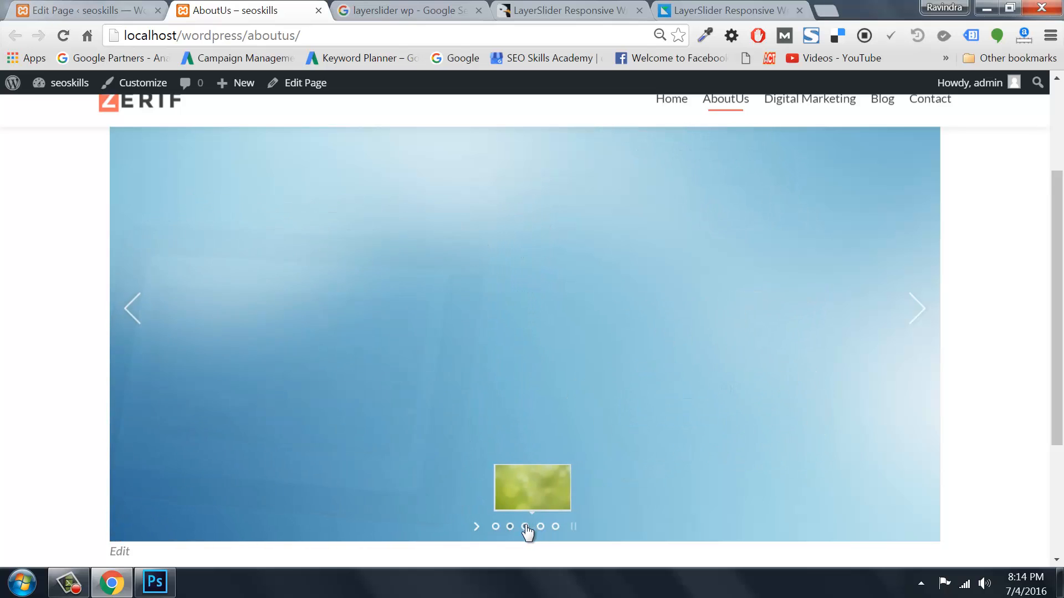
click(525, 527)
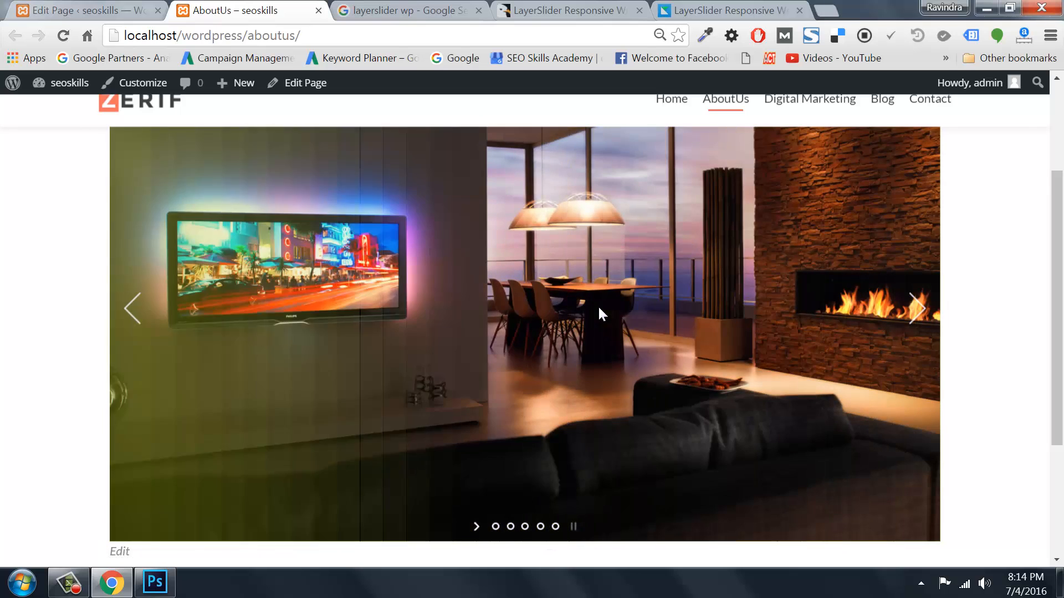
Preview the fourth and fifth slides of the slider embedded on the AboutUs page
click(540, 526)
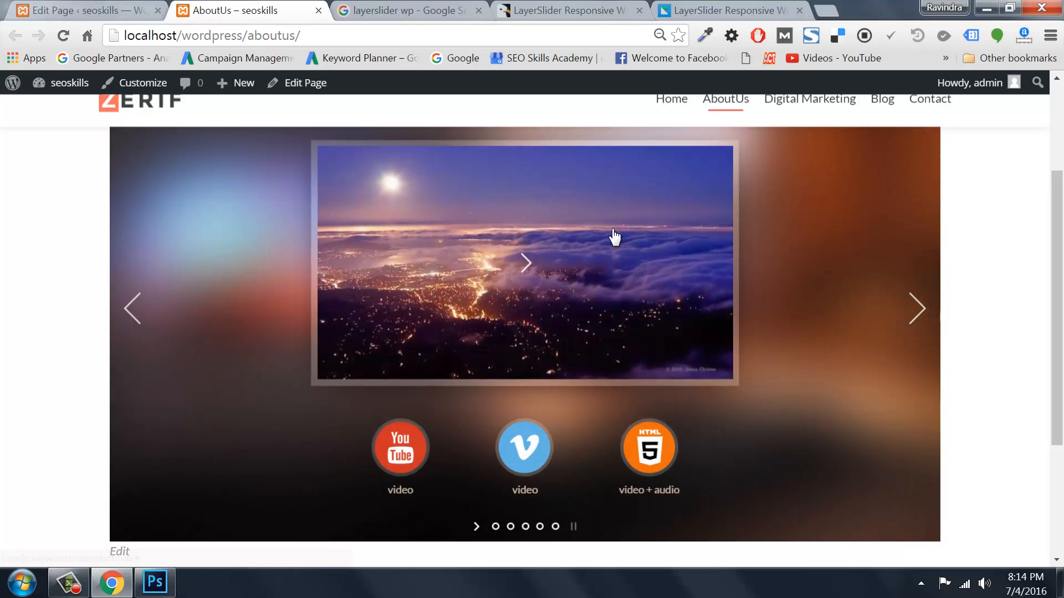
click(555, 527)
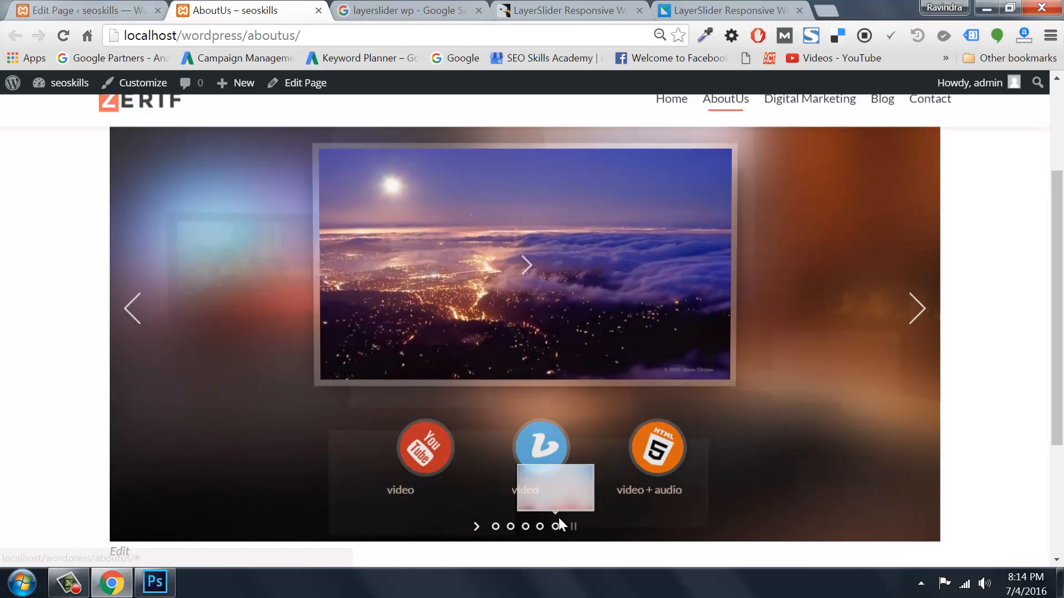
In the LayerSlider WP list of all sliders, permanently delete the demo slider with ID 17
click(85, 6)
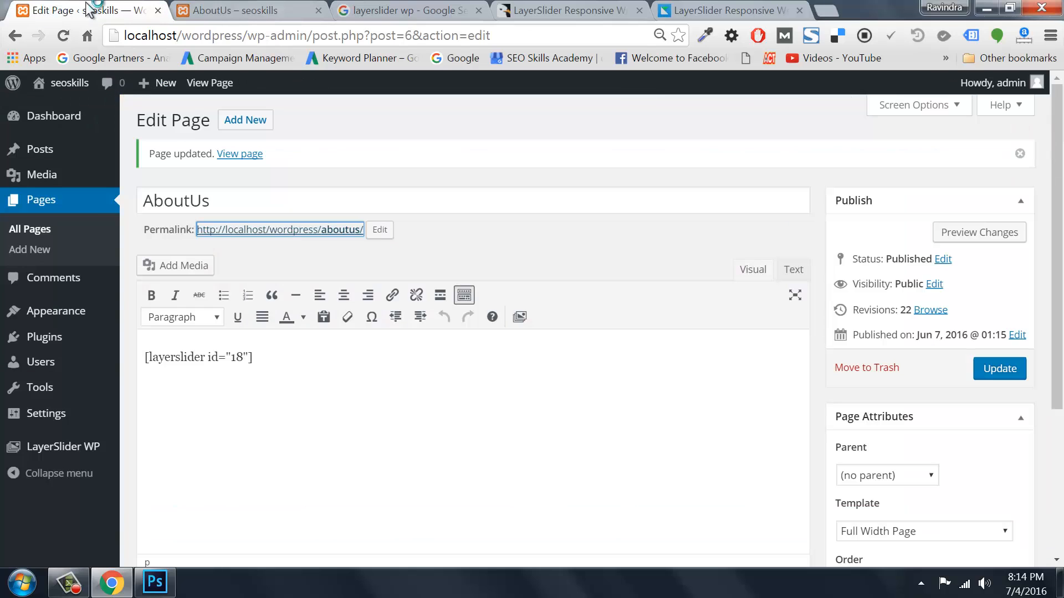
mouse_move(61, 447)
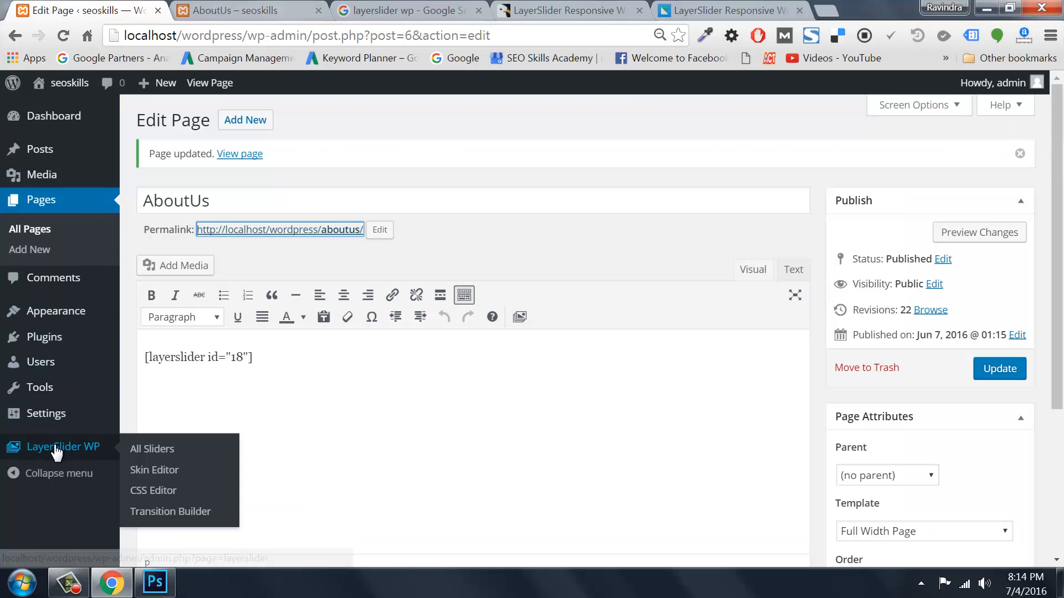
click(152, 448)
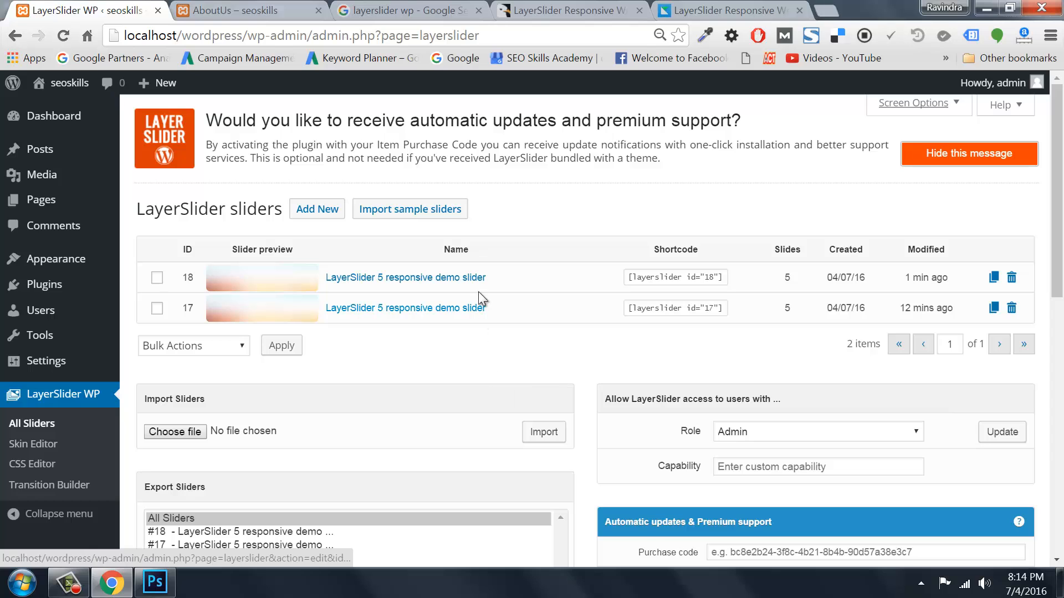
scroll(493, 361, down, 4)
scroll(493, 361, down, 8)
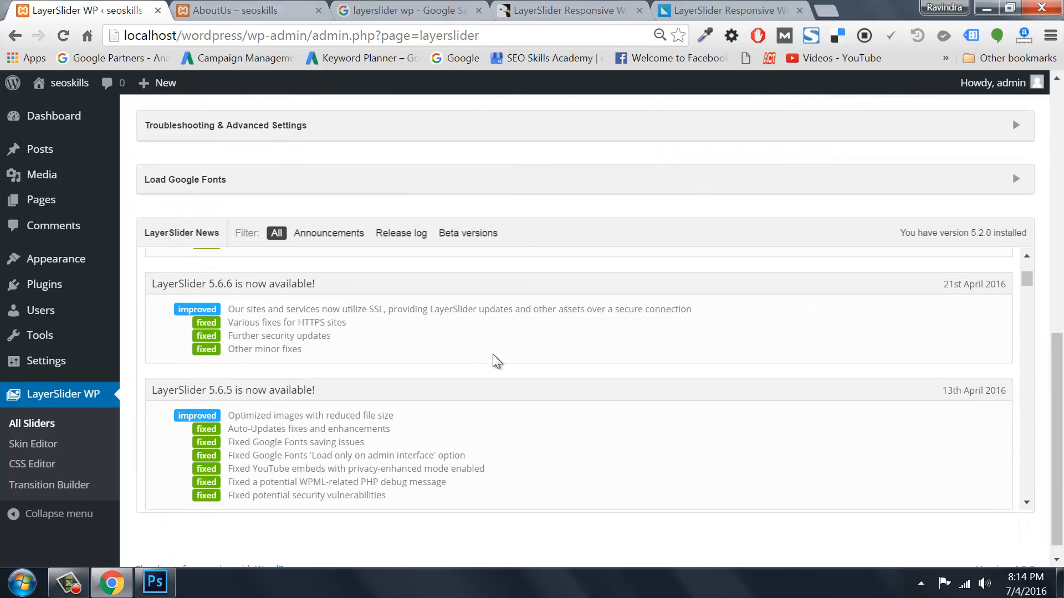
scroll(493, 354, up, 8)
scroll(375, 305, up, 4)
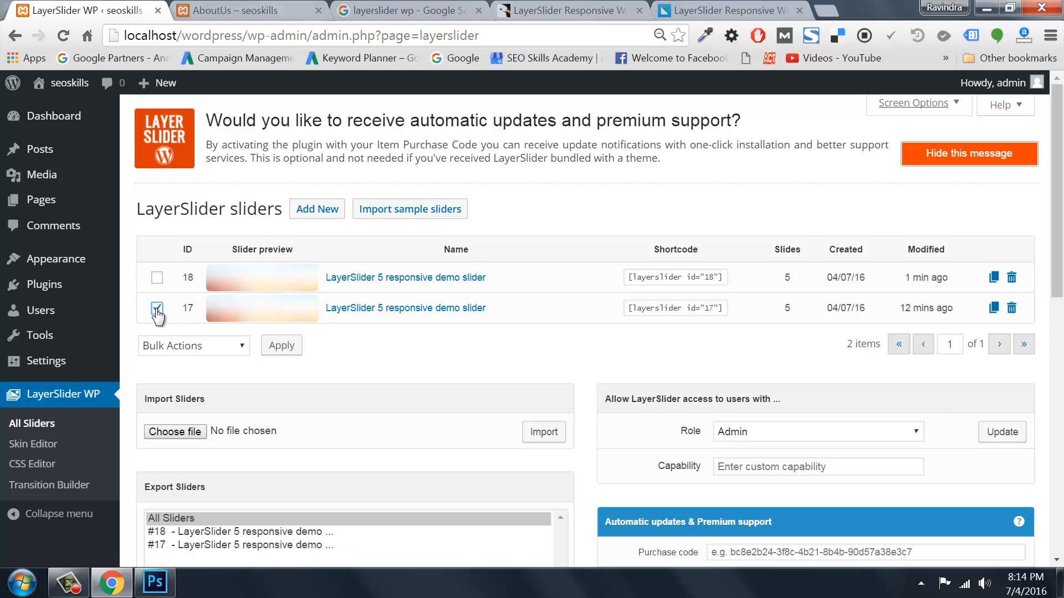
click(199, 346)
click(189, 394)
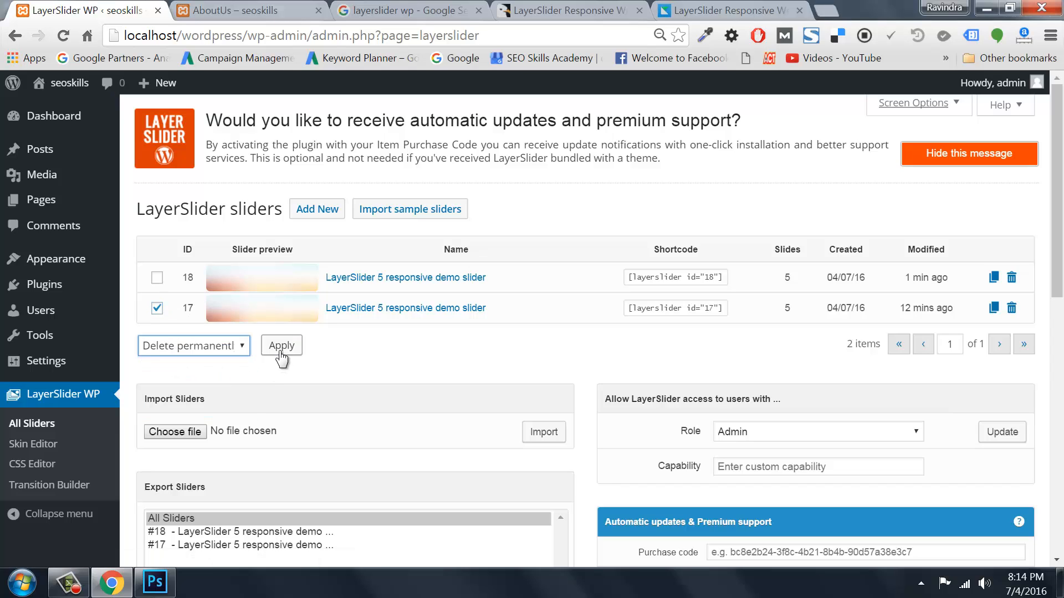
click(275, 347)
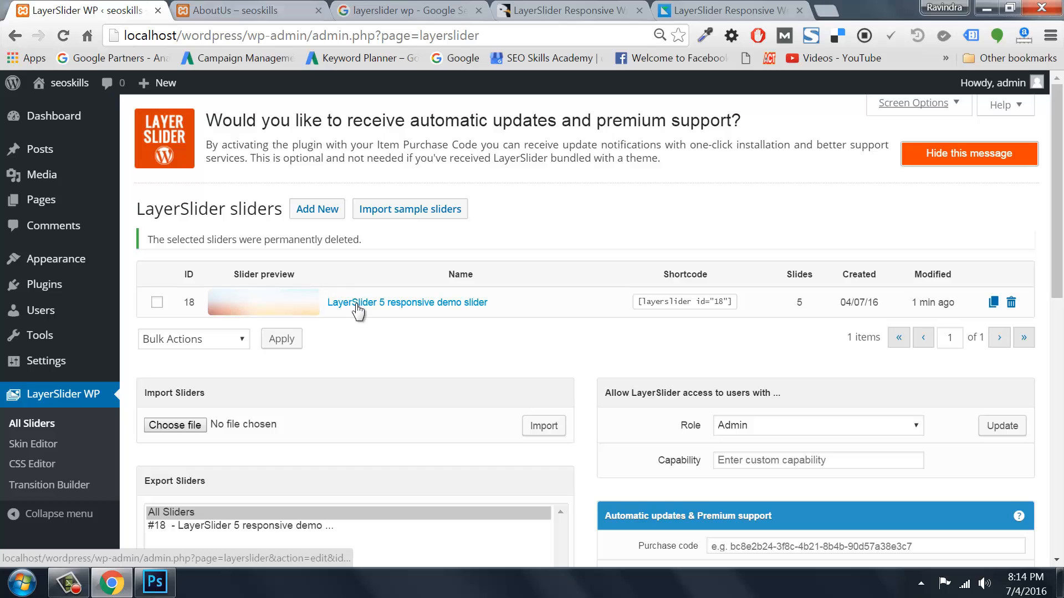
Open the remaining LayerSlider 5 responsive demo slider and change the text of Slide #1's "kreatura media" layer to "SEO SKills Academy, Hyderbad"
click(357, 304)
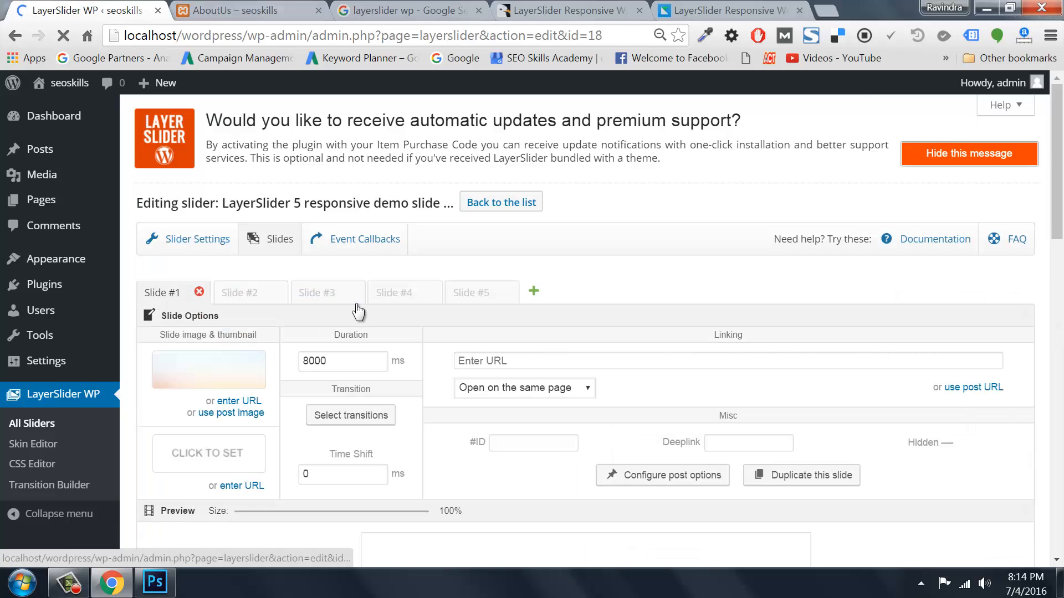
scroll(510, 410, down, 7)
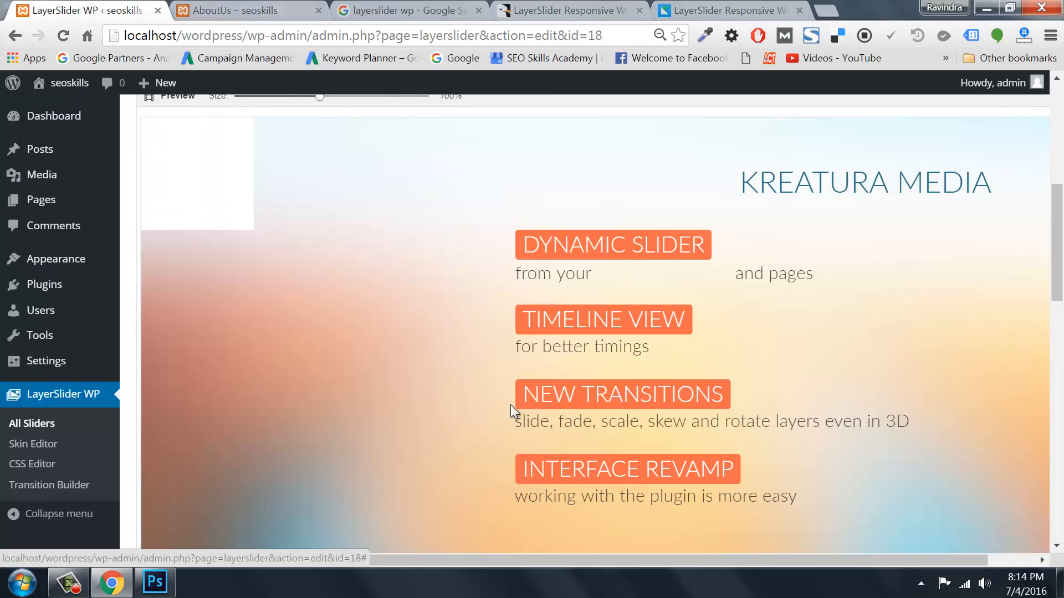
scroll(752, 301, down, 5)
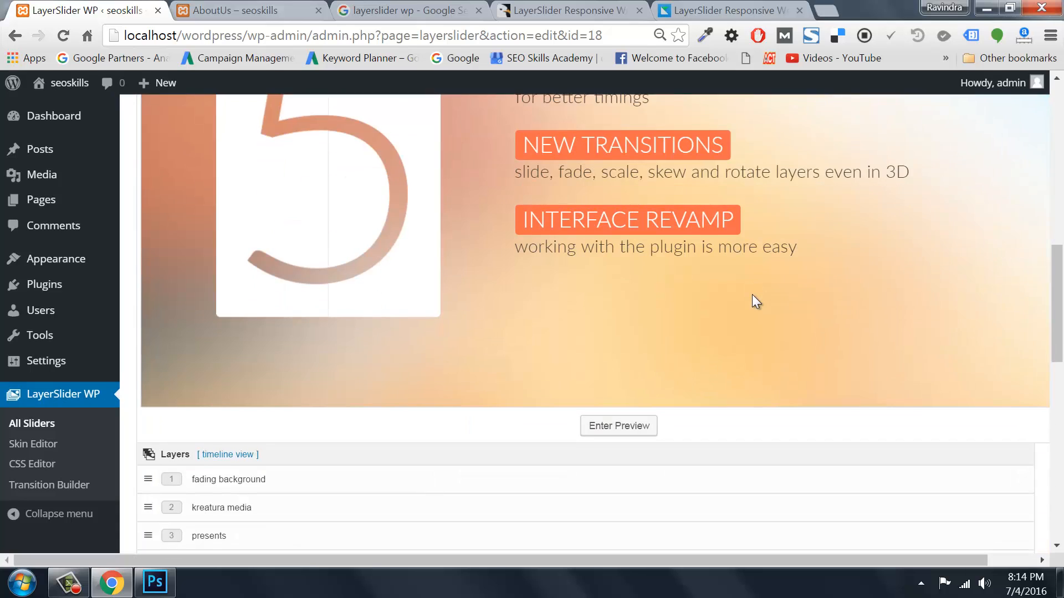
scroll(756, 302, down, 5)
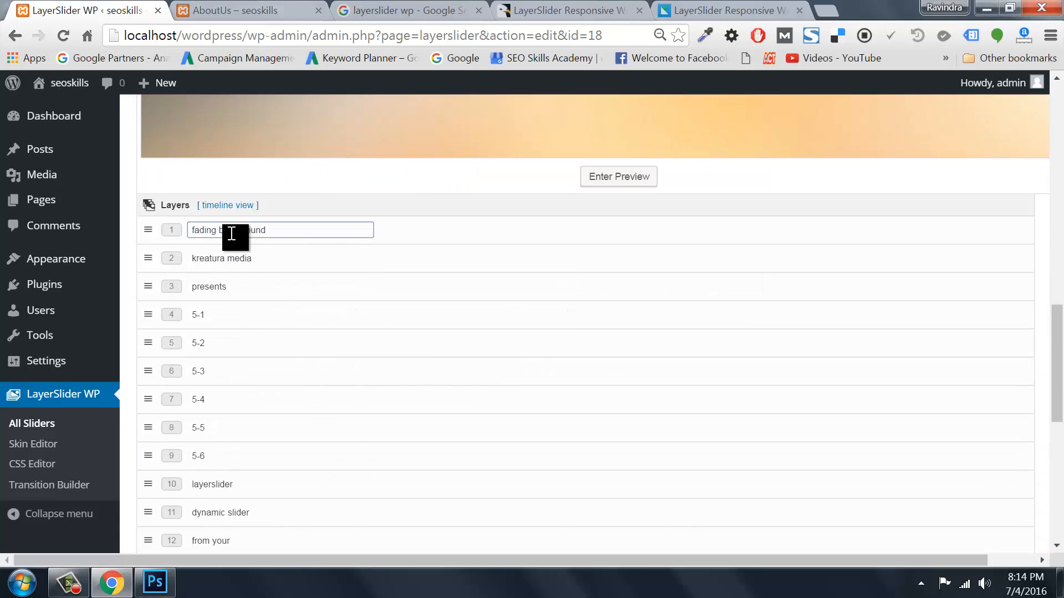
click(230, 257)
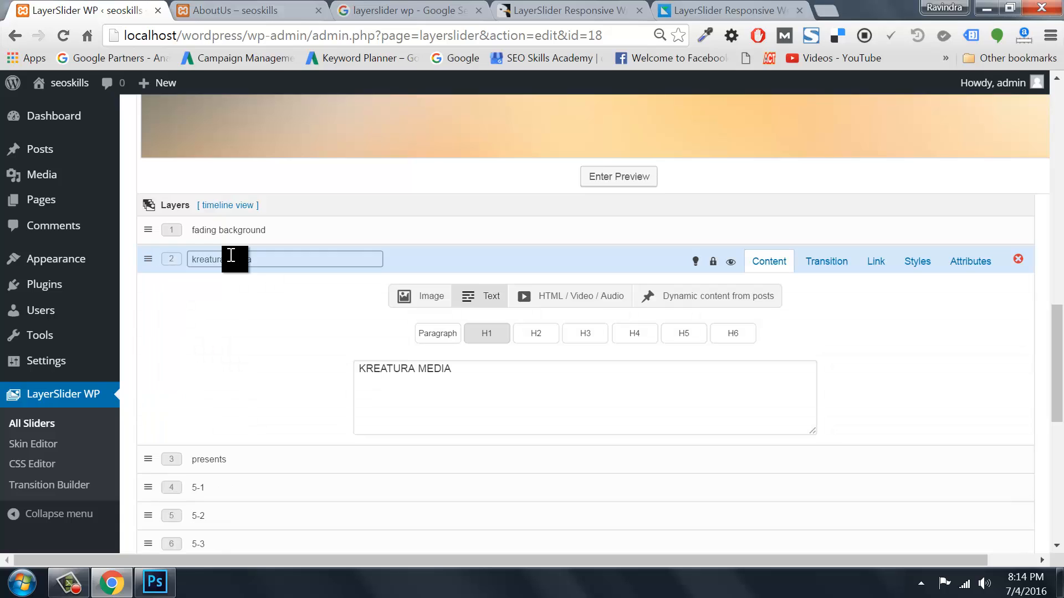
drag(454, 371, 228, 380)
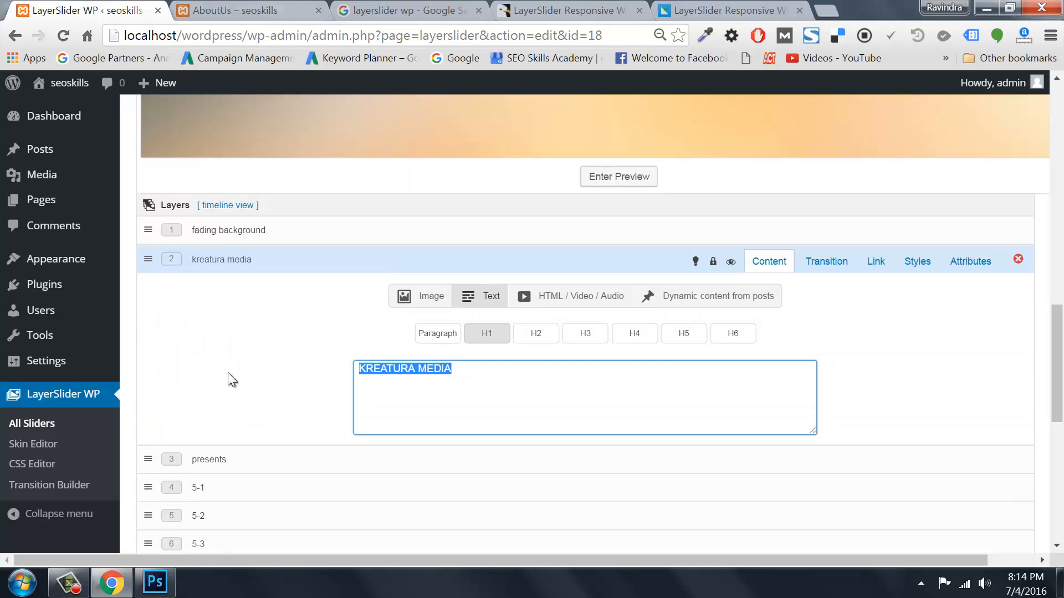
text(SEO SKills Academy, Hyderbad)
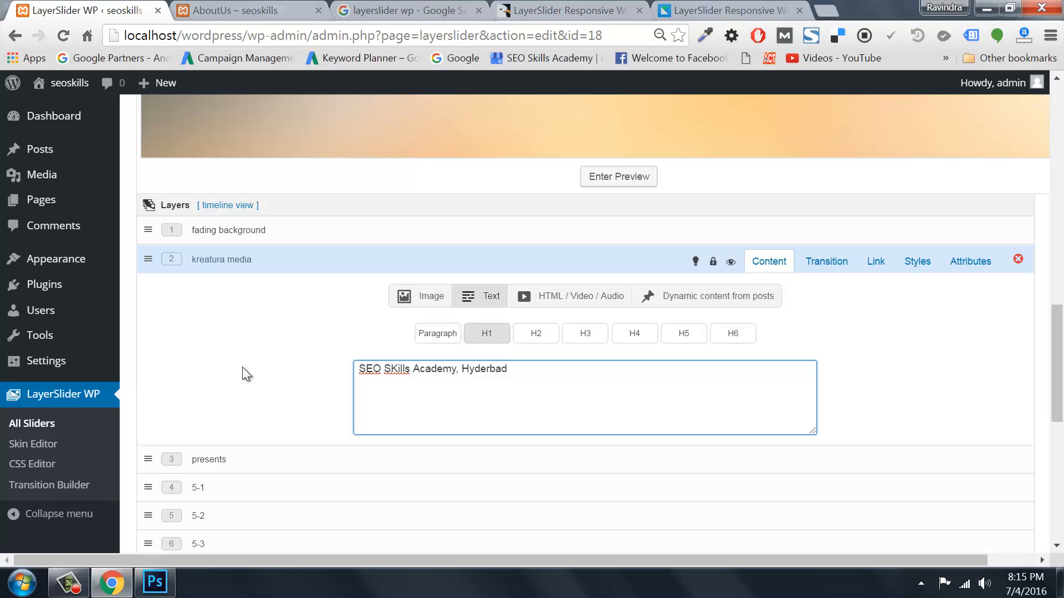
click(253, 363)
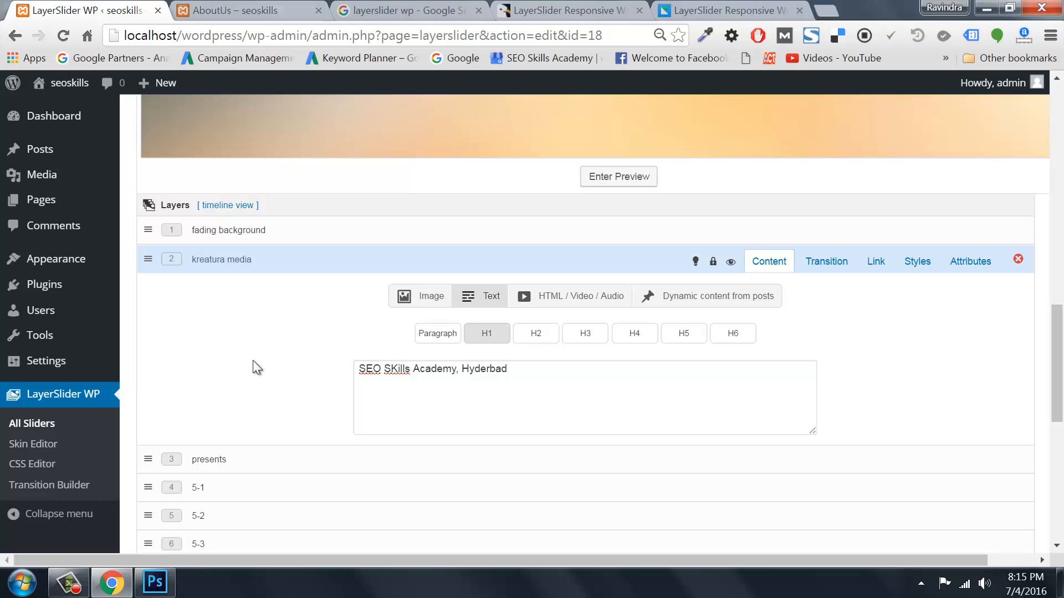
Play the preview of Slide #1 and go back to the previous slide within it
click(604, 183)
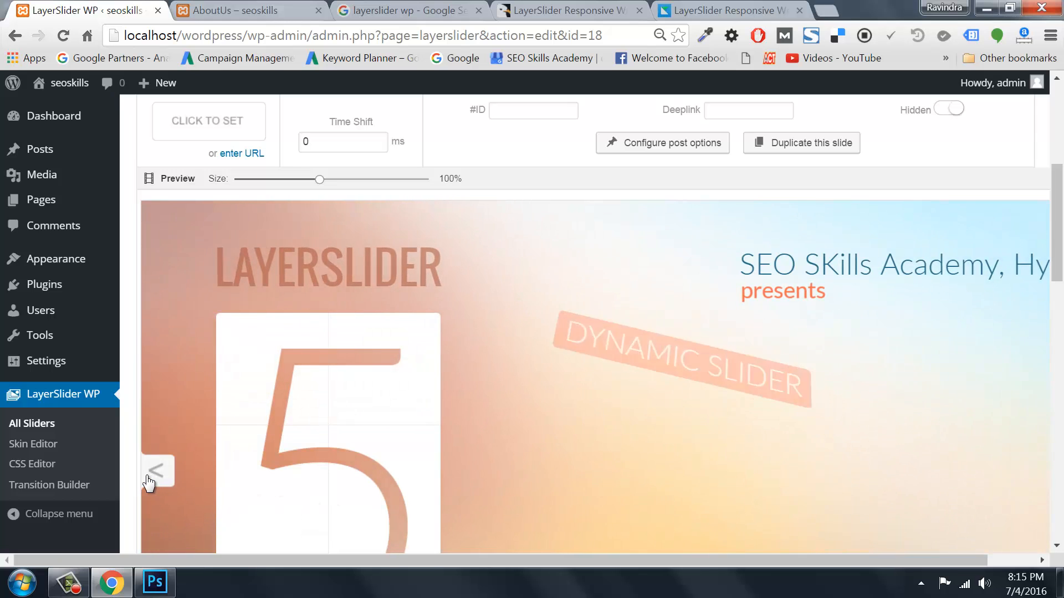
click(153, 480)
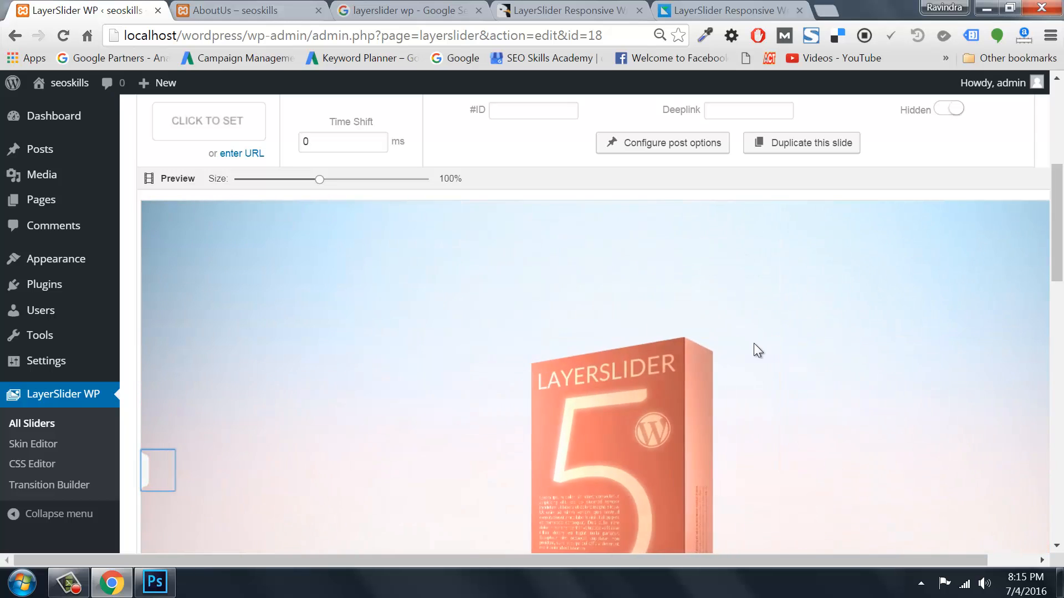
scroll(774, 393, down, 2)
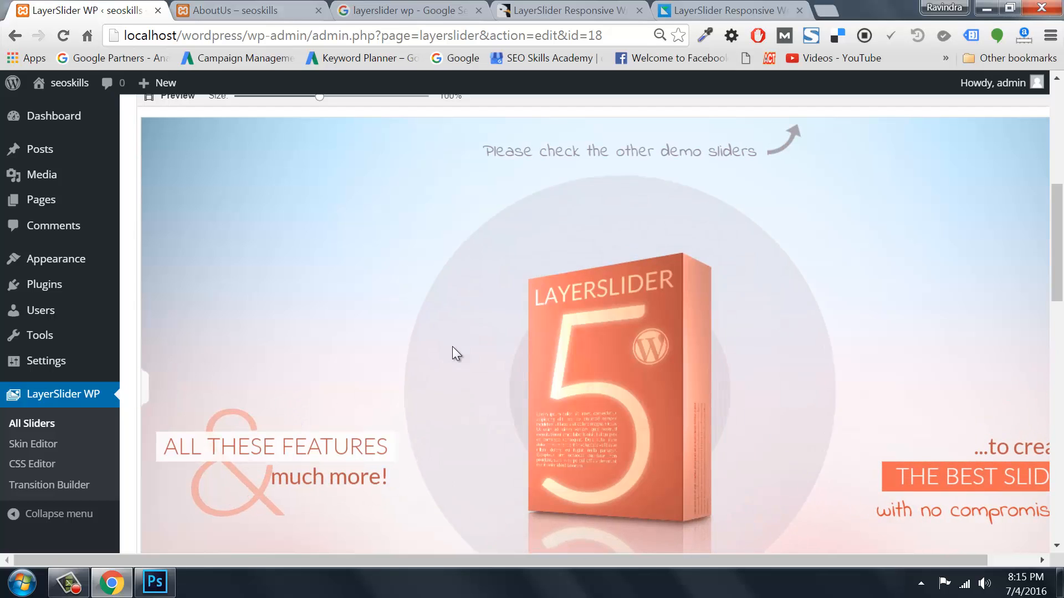
Examine the text content of Slide #1's presents, layerslider, dynamic slider and timeline layers
scroll(563, 364, down, 10)
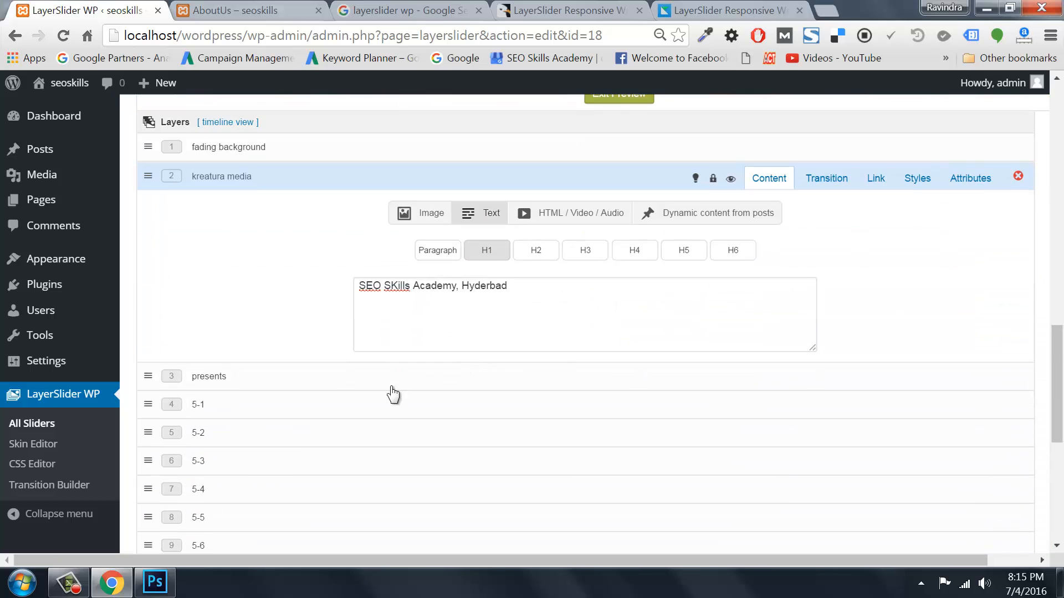
click(231, 379)
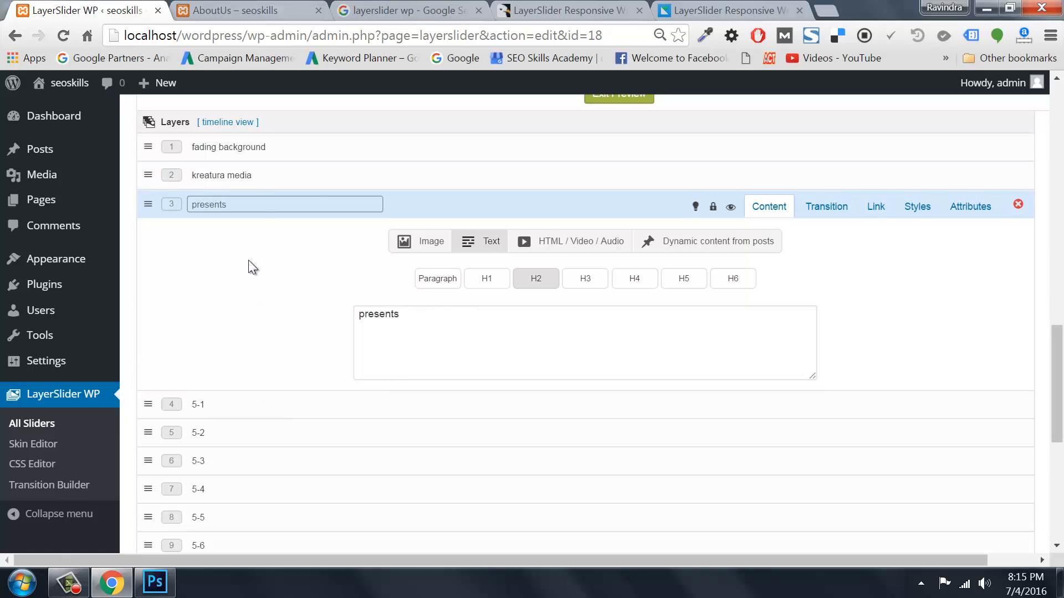
scroll(300, 322, down, 5)
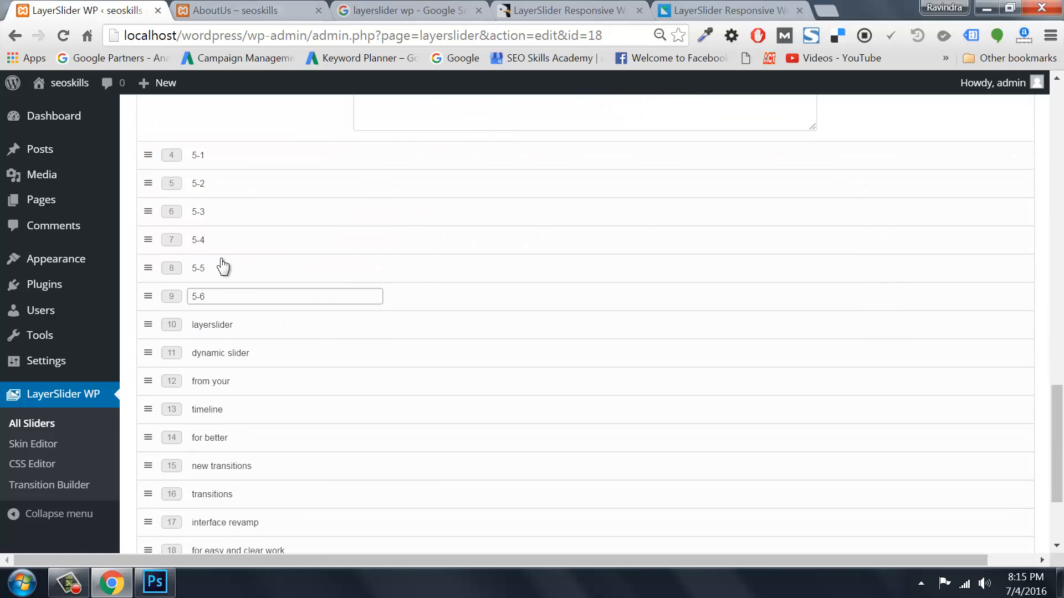
click(231, 326)
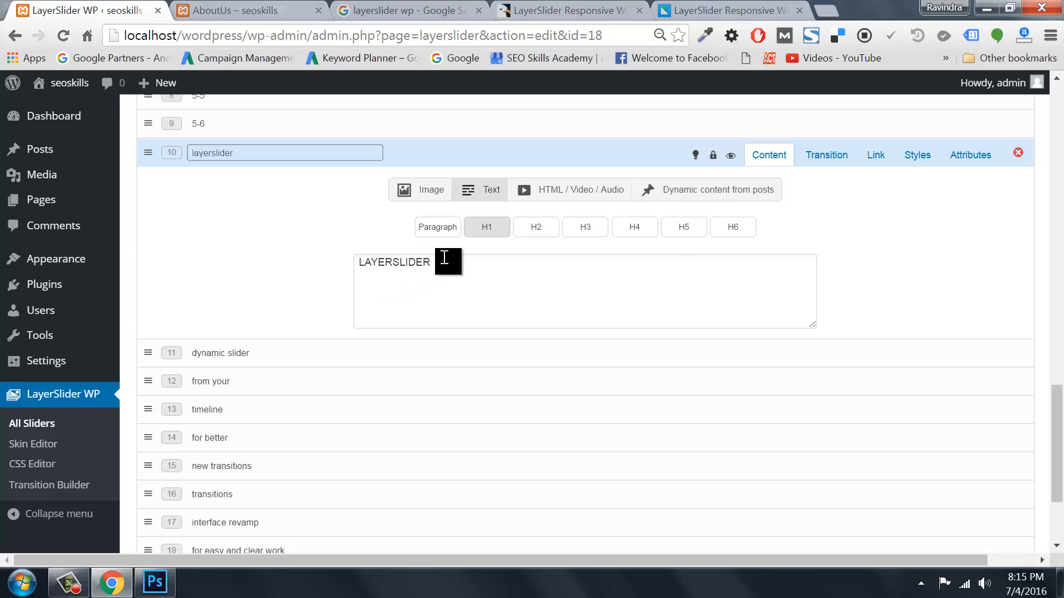
click(234, 352)
drag(463, 291, 326, 291)
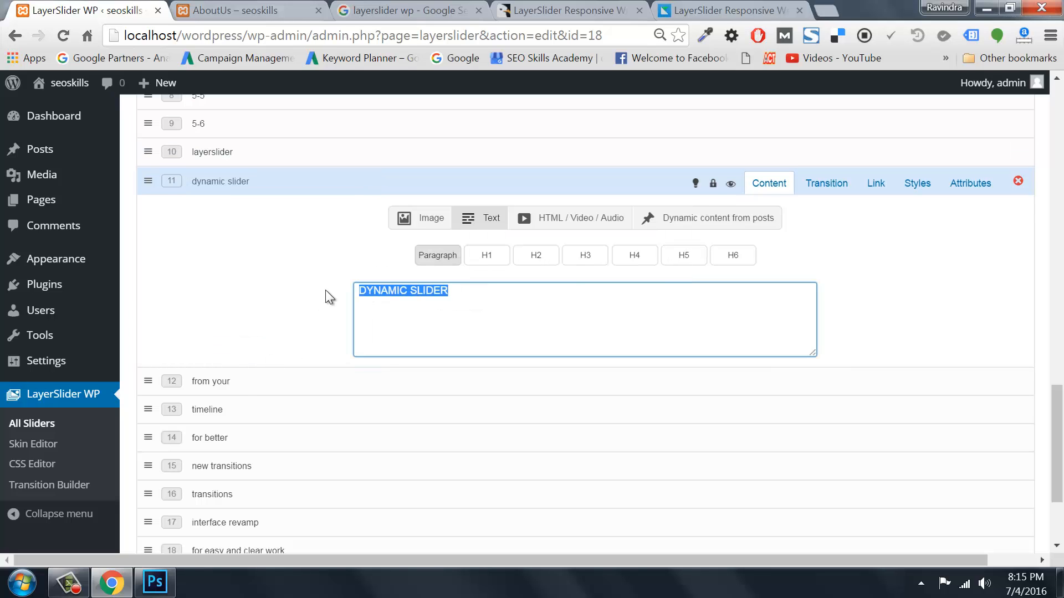
click(214, 409)
drag(451, 350, 403, 364)
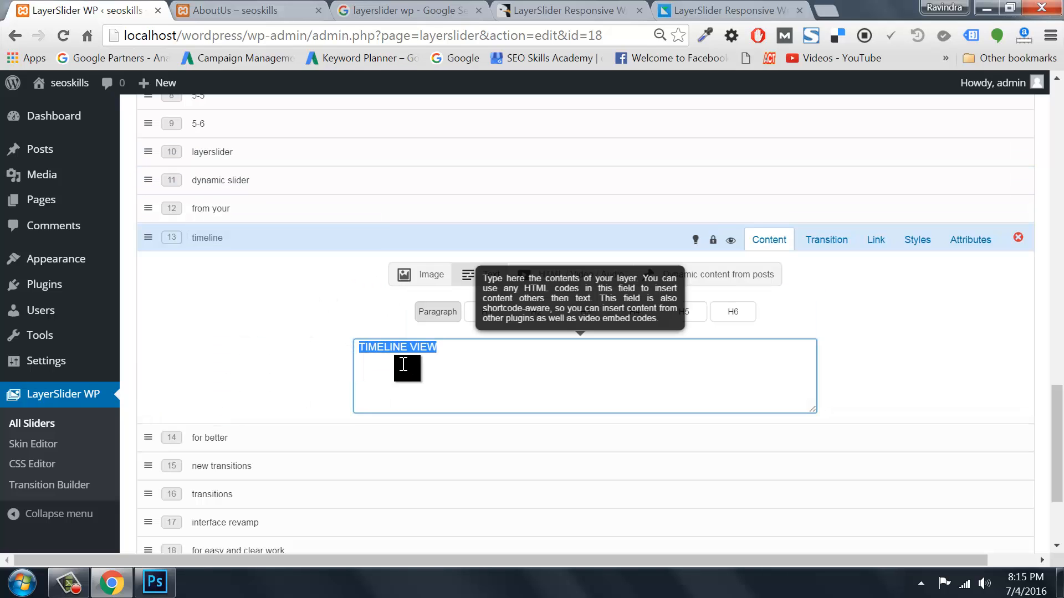
scroll(465, 391, down, 3)
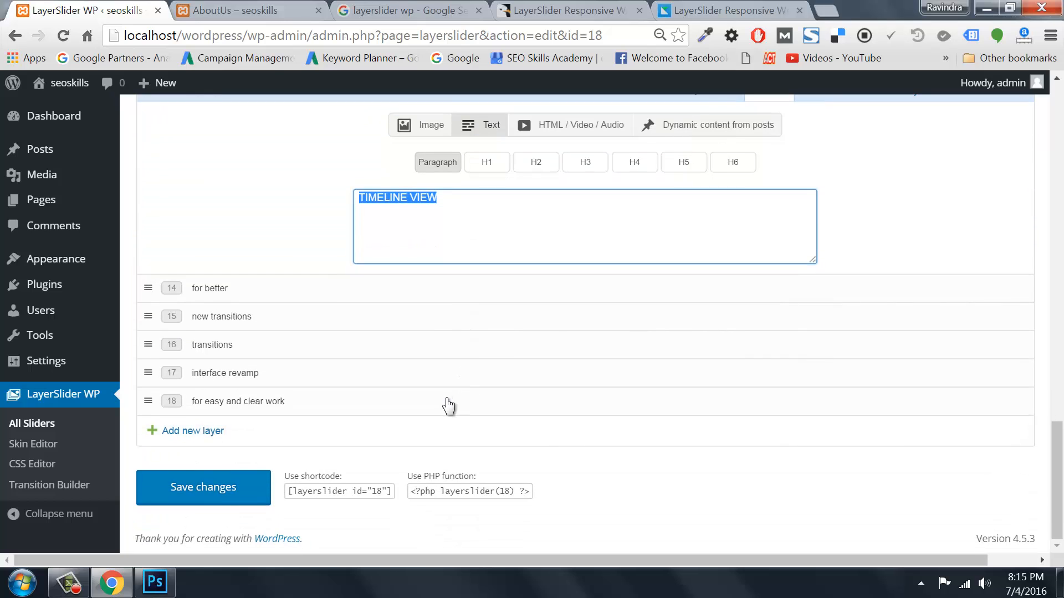
Save the slider changes and review the running preview and the layer list
click(220, 490)
scroll(651, 215, up, 15)
scroll(674, 252, up, 1)
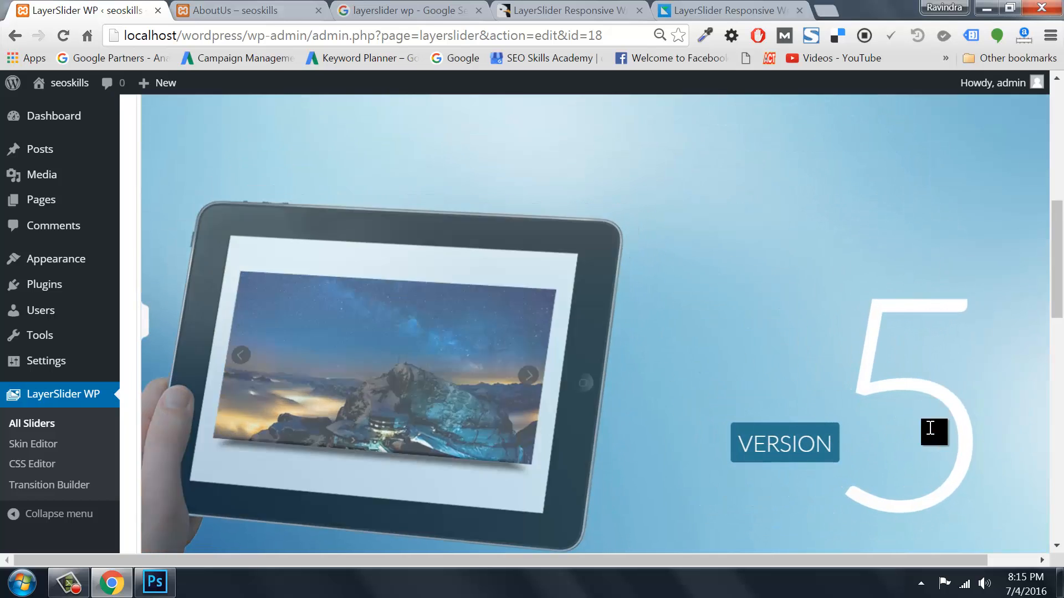
scroll(524, 406, down, 15)
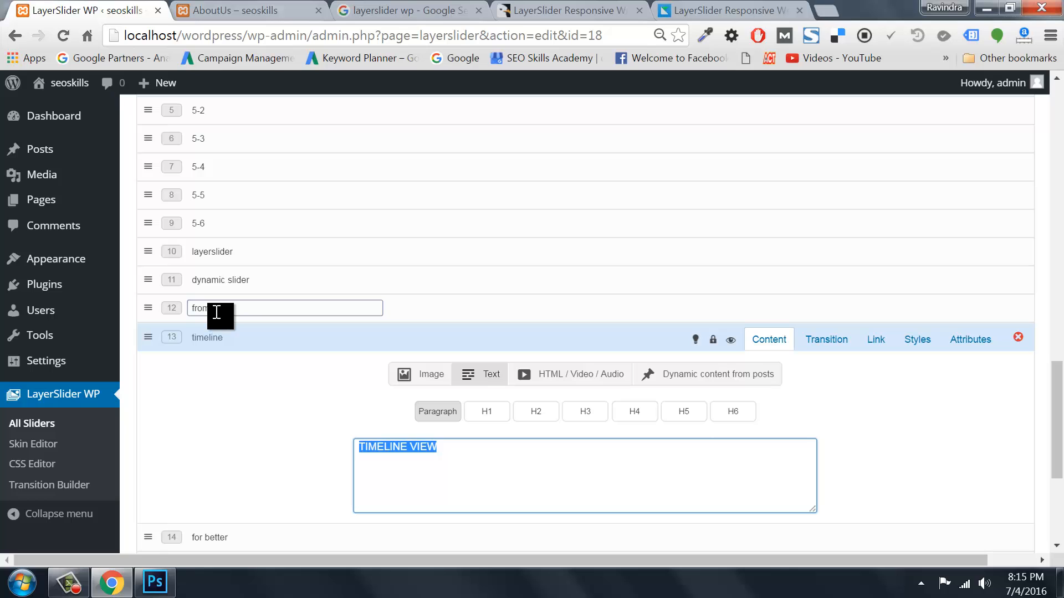
Open Slide #2 of the demo slider and play its preview
scroll(216, 313, up, 15)
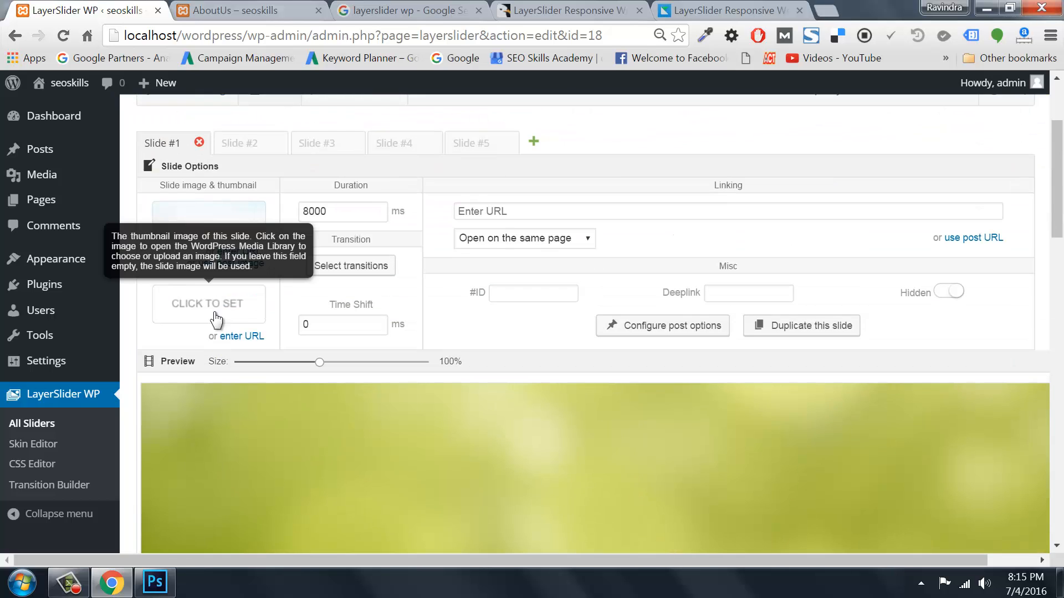
click(241, 154)
scroll(504, 446, down, 5)
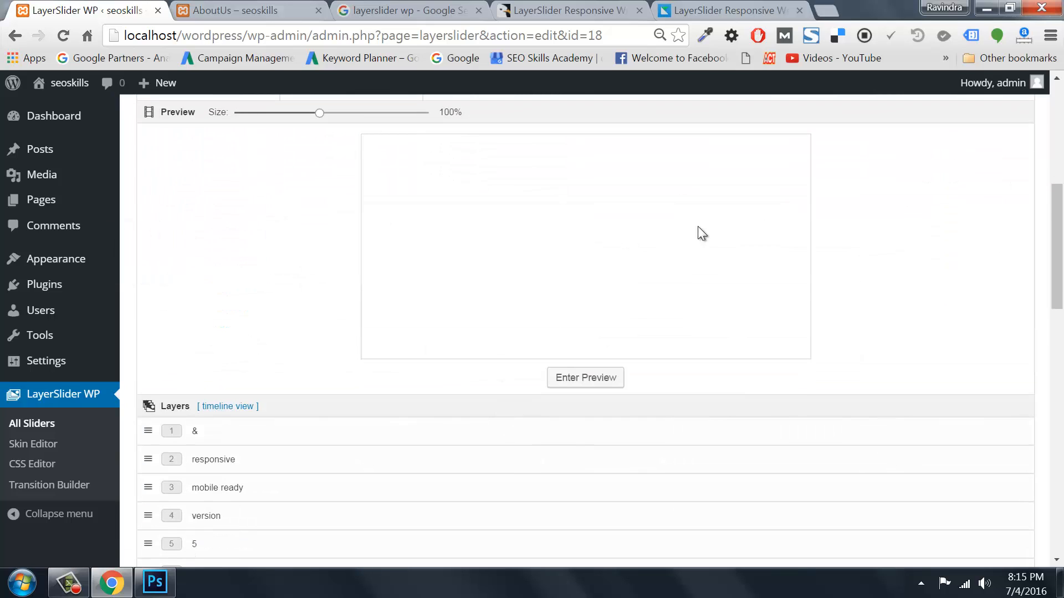
click(607, 381)
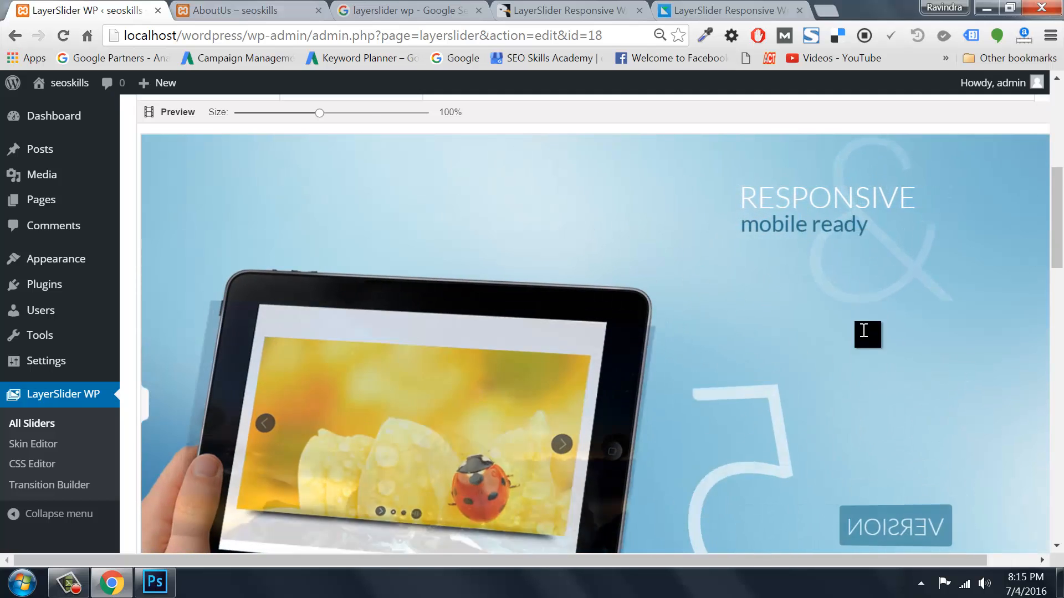
Open Slide #3 of the demo slider and play its preview
scroll(576, 418, up, 7)
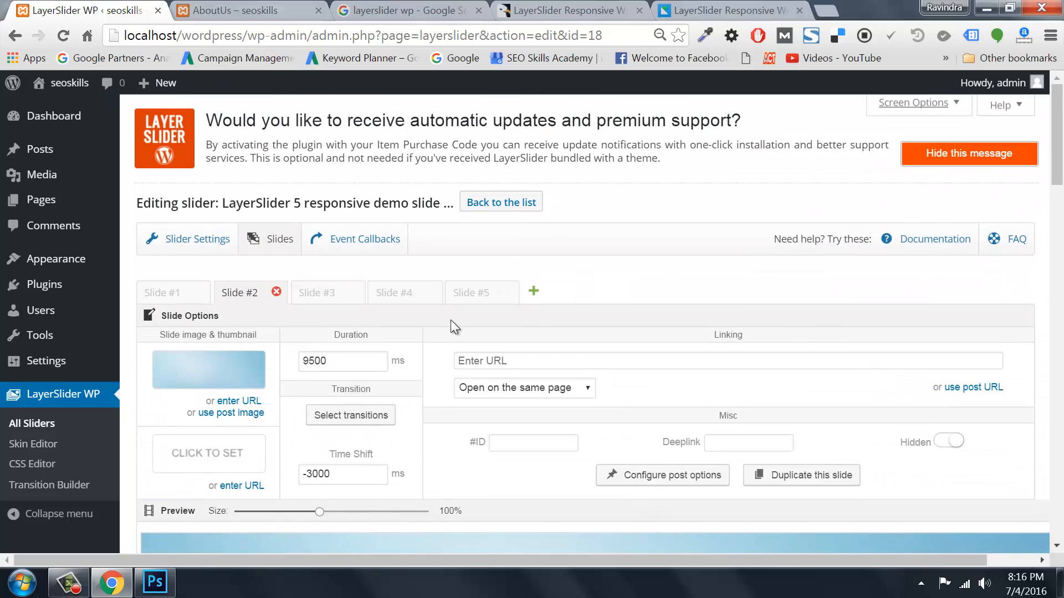
click(319, 294)
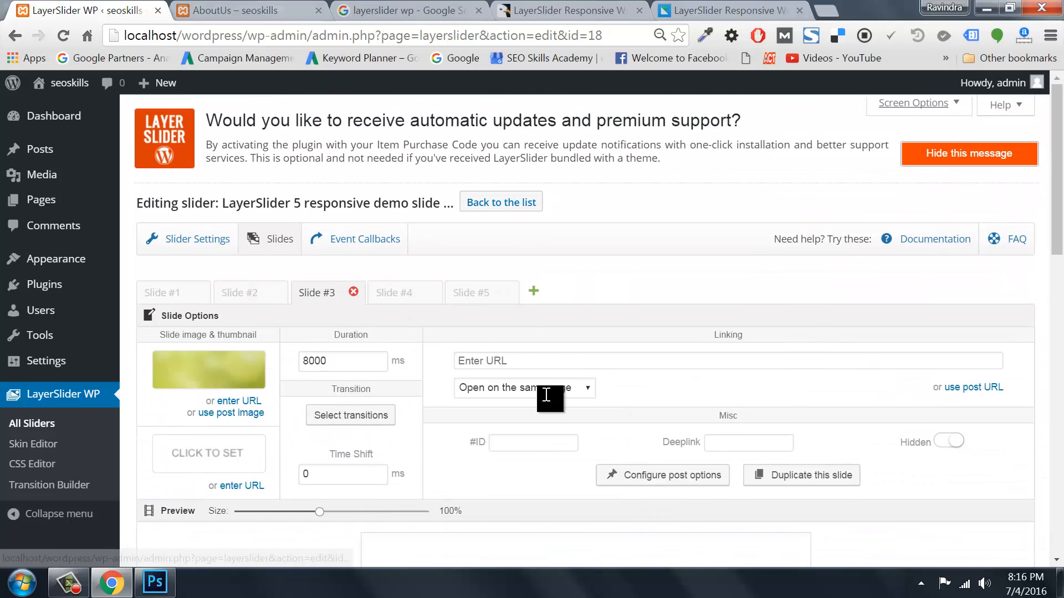
scroll(548, 392, down, 4)
scroll(558, 394, down, 3)
click(577, 361)
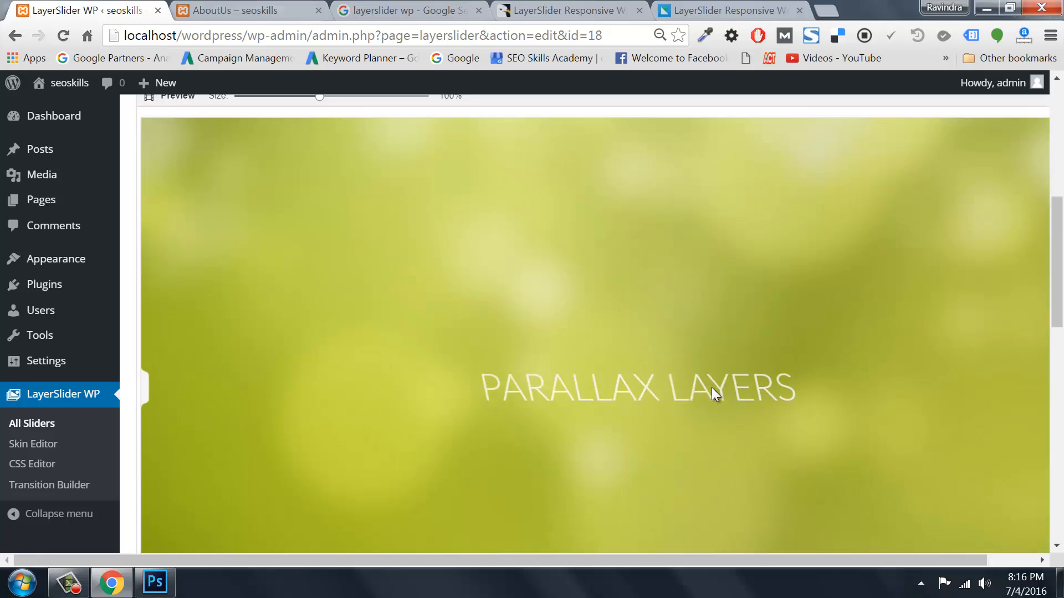
Open Slide #4 of the demo slider and play its preview
scroll(711, 388, down, 3)
scroll(712, 387, up, 10)
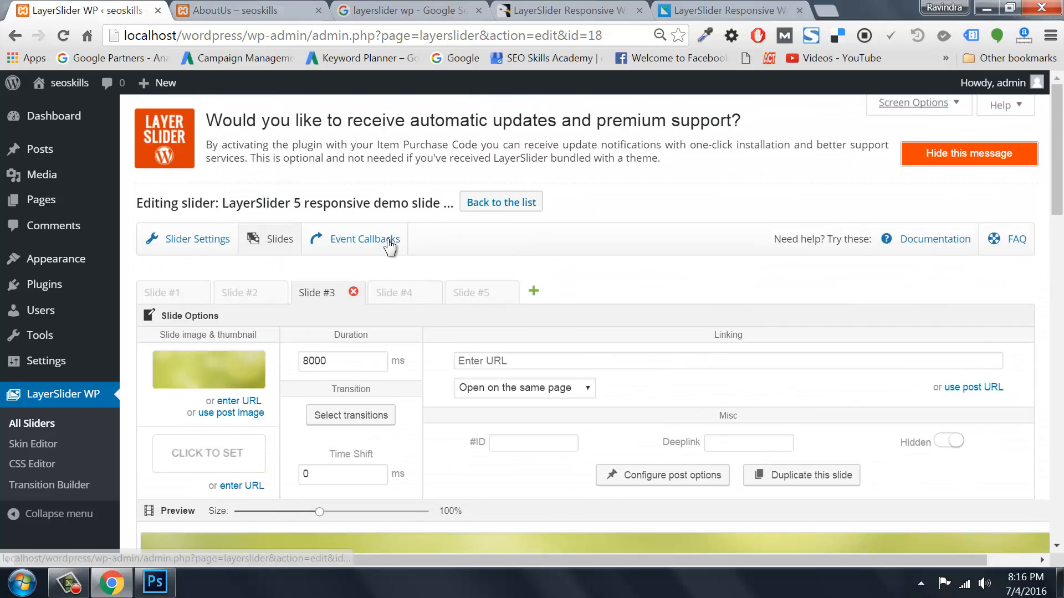
click(398, 298)
scroll(615, 371, down, 5)
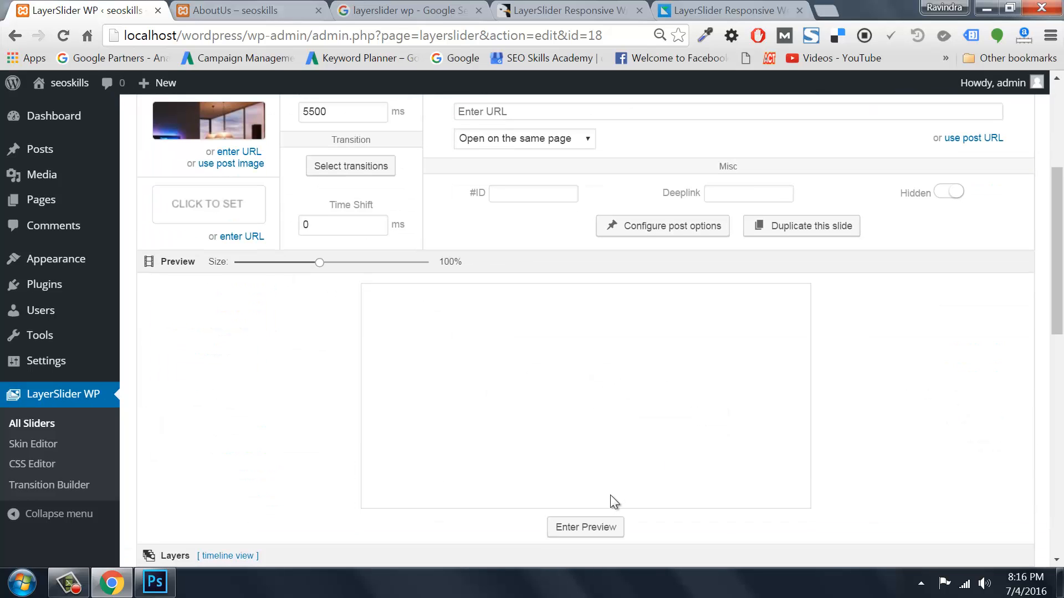
click(590, 531)
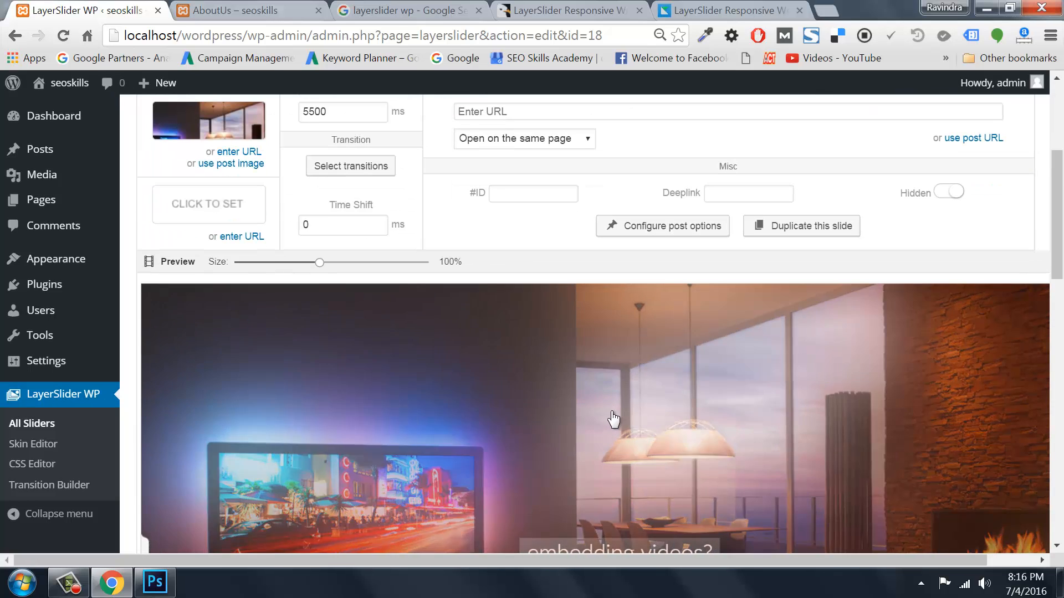
Examine the image content of Slide #4's vimeo layer and review the running preview
scroll(613, 416, down, 5)
scroll(611, 414, down, 5)
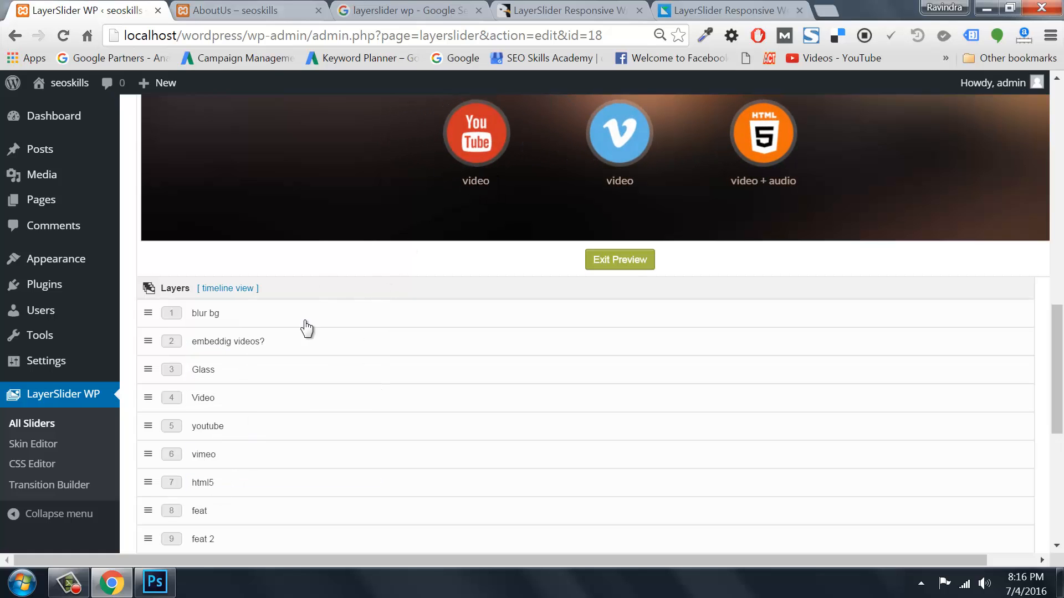
click(214, 455)
scroll(570, 474, down, 5)
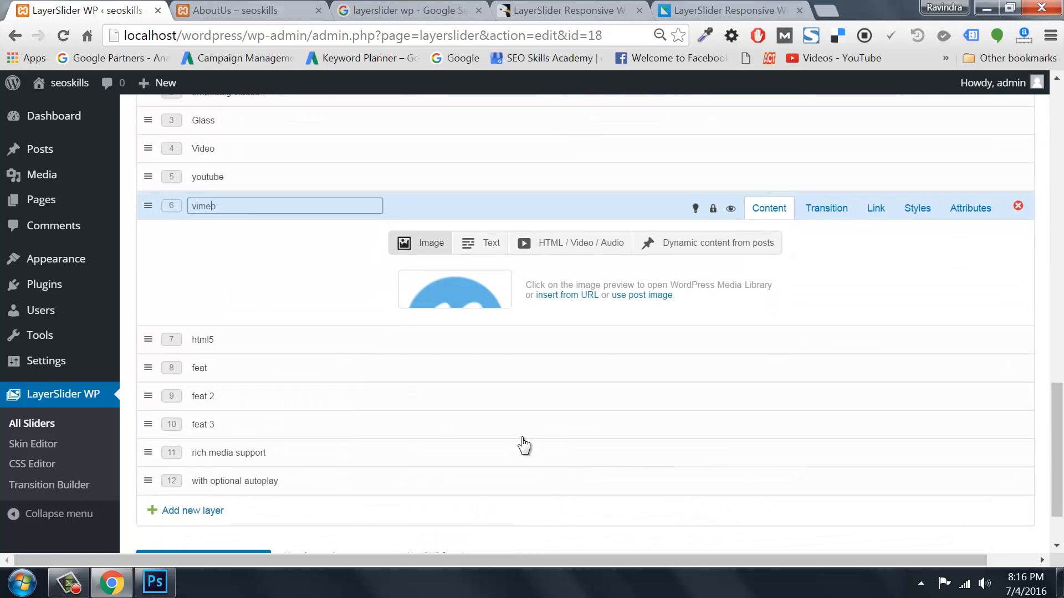
mouse_move(424, 288)
scroll(476, 282, up, 8)
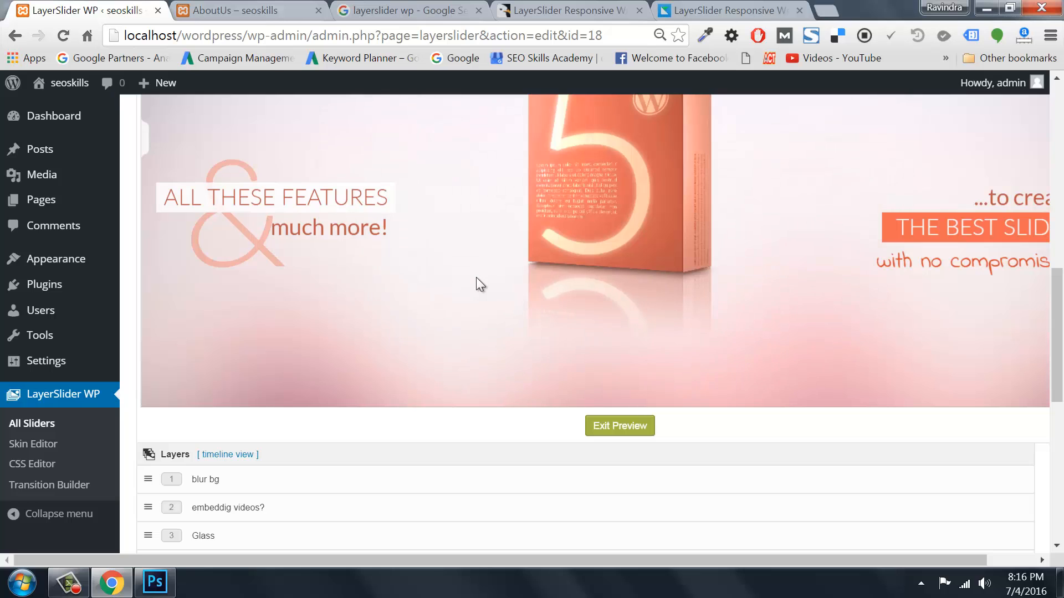
scroll(477, 279, up, 6)
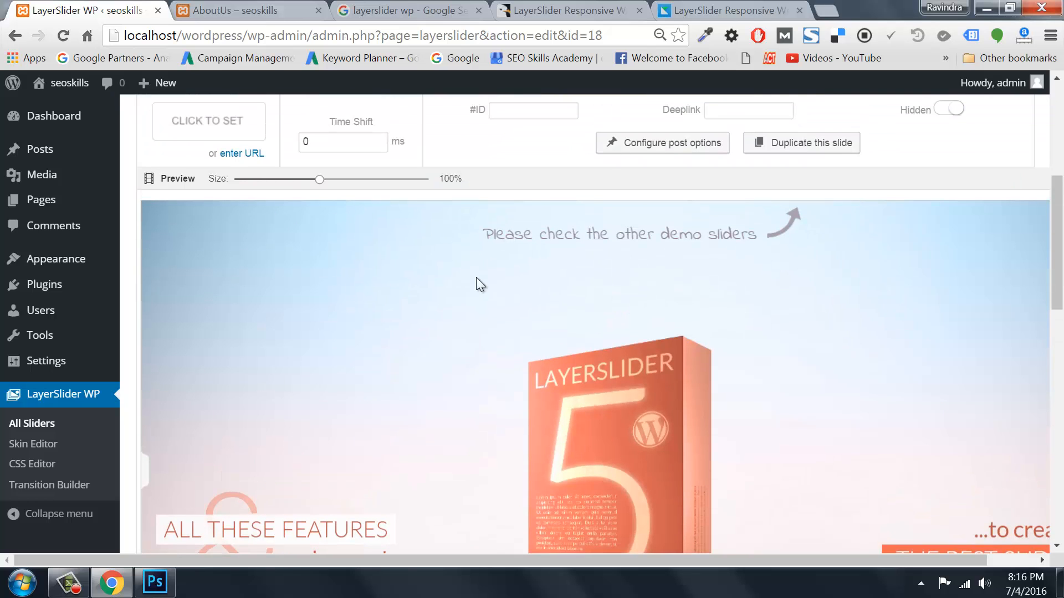